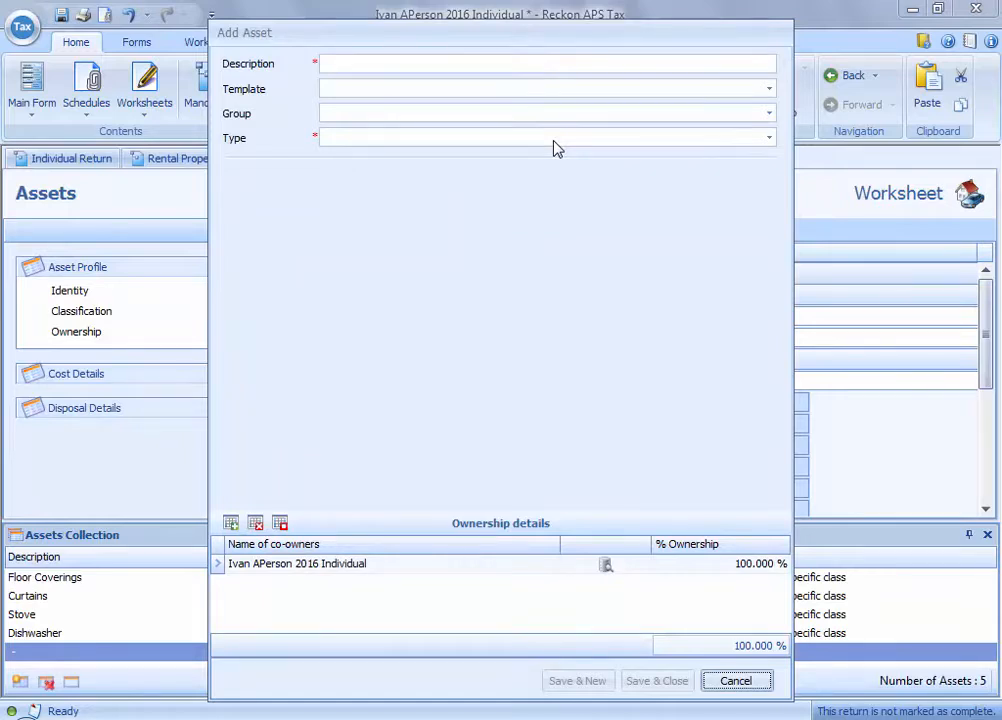
# - Describe the new asset as Computer and set its type to CMP - Computer
pyautogui.click(470, 66)
pyautogui.write('Computer')
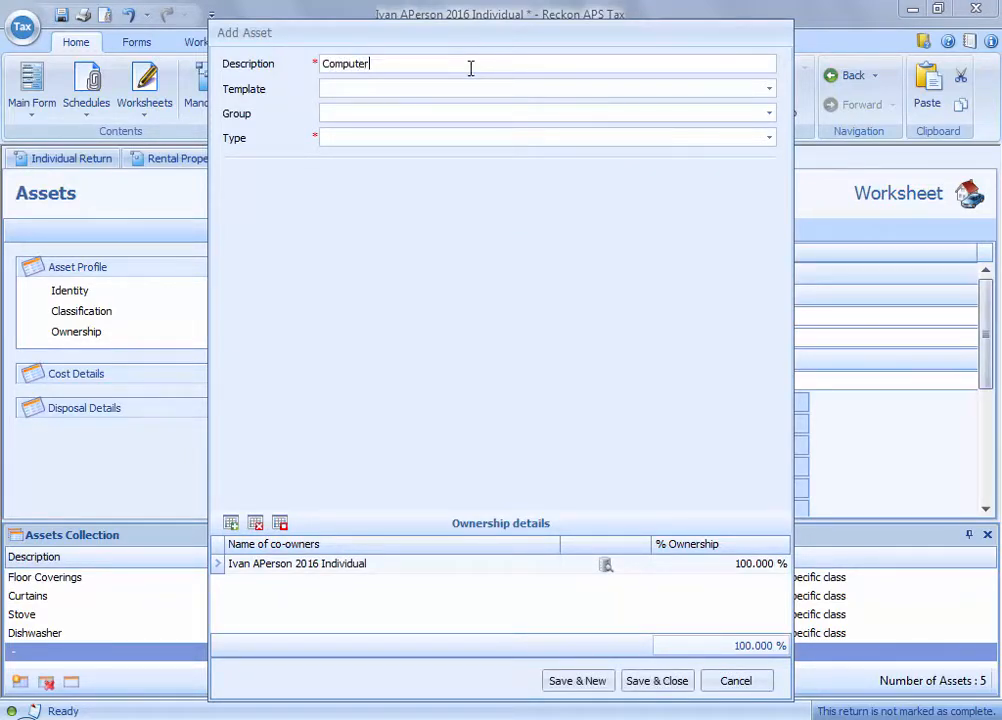
pyautogui.press('Tab')
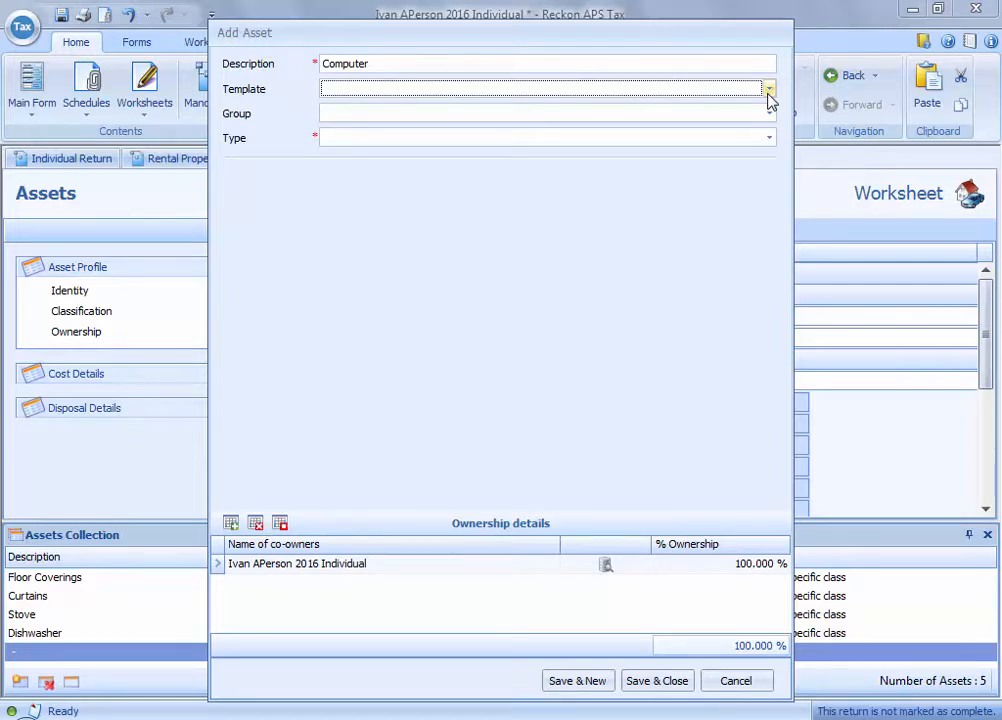
pyautogui.click(768, 138)
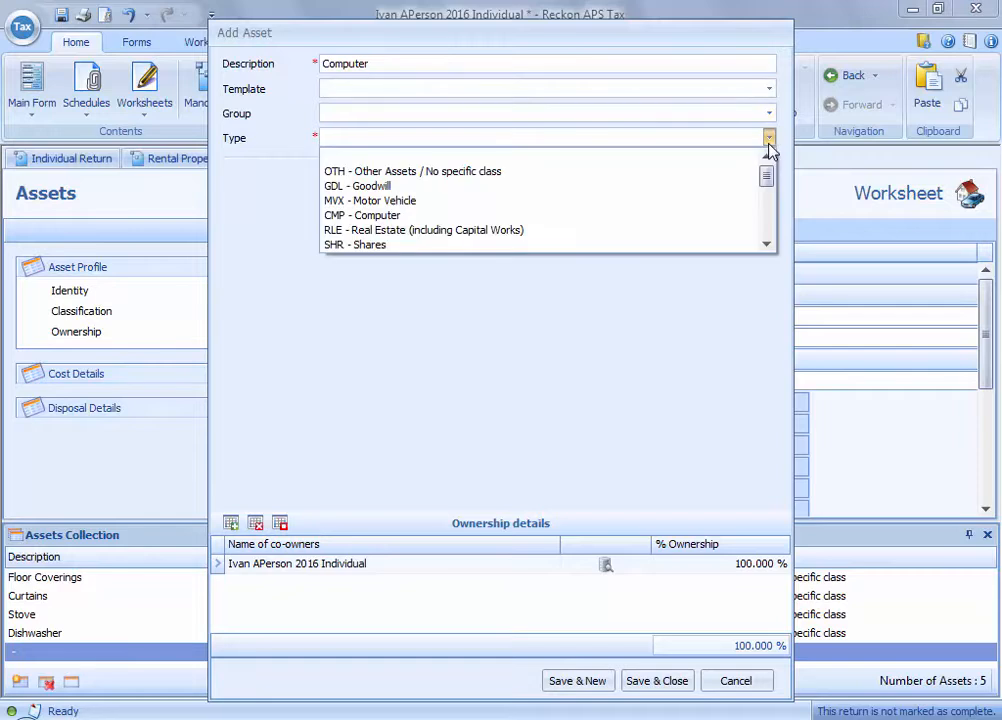
pyautogui.click(756, 216)
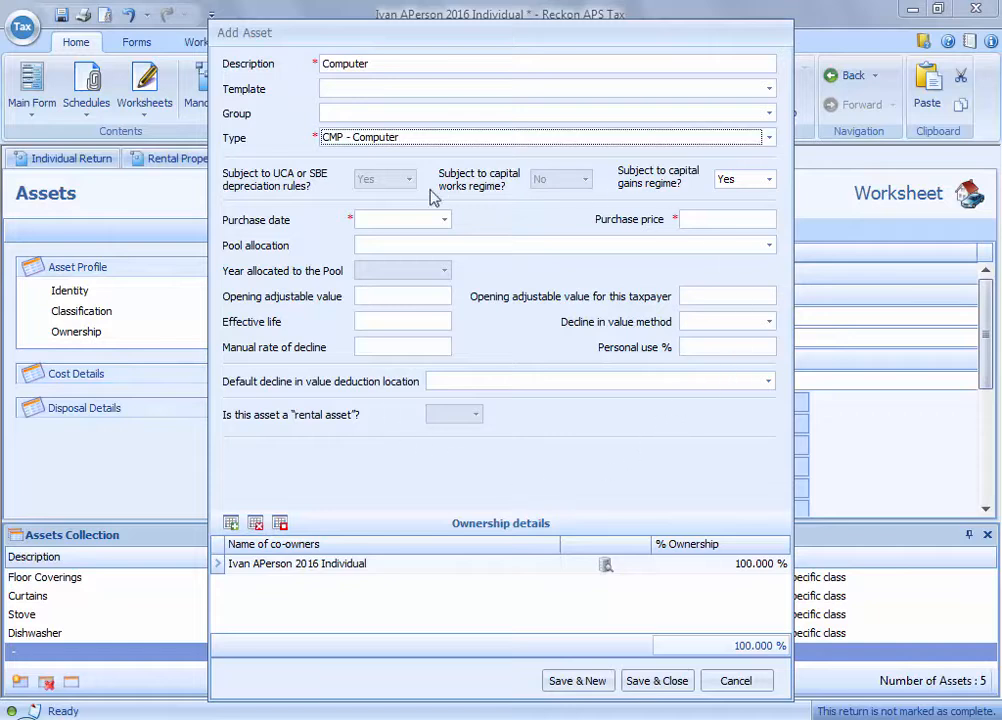
# - Examine the available templates, groups and asset types for the computer, keeping CMP - Computer as its type
pyautogui.click(769, 89)
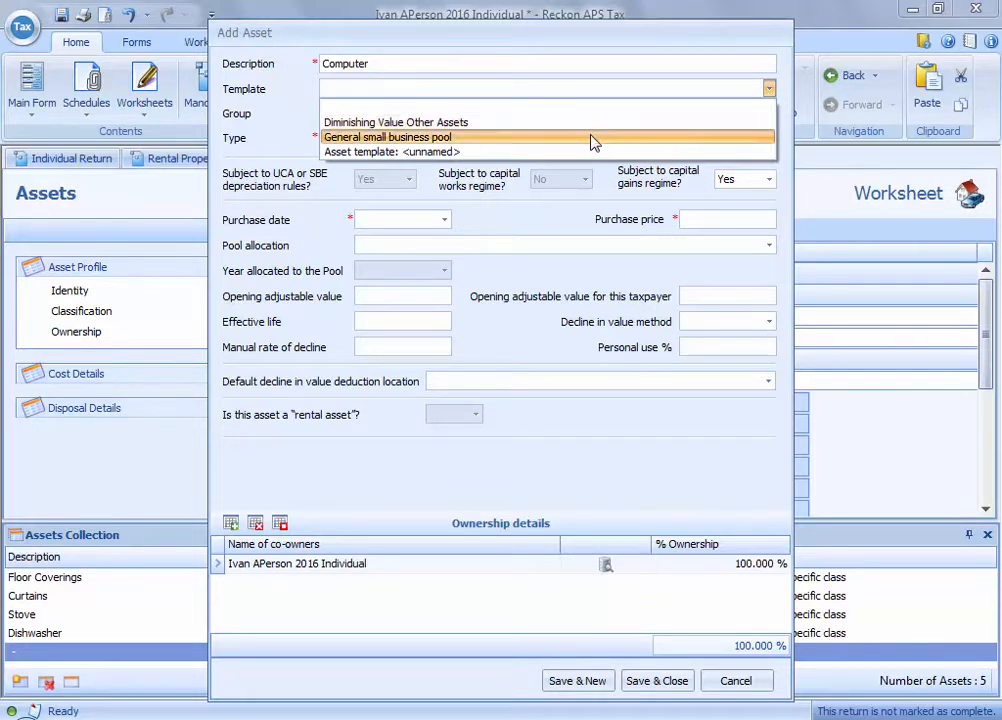
pyautogui.click(656, 92)
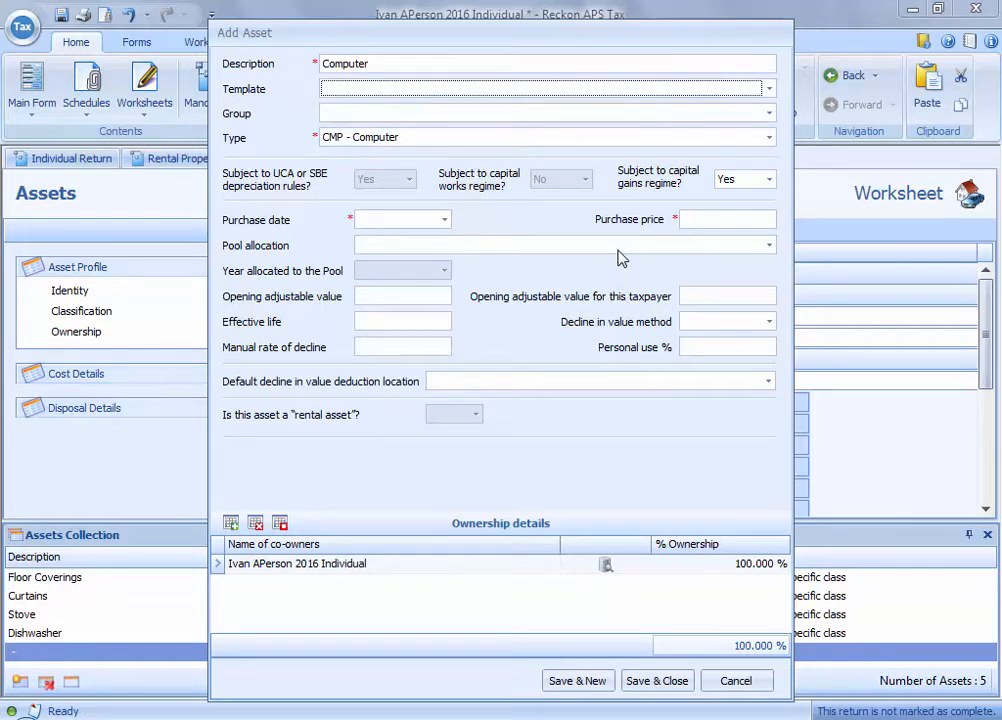
pyautogui.click(510, 117)
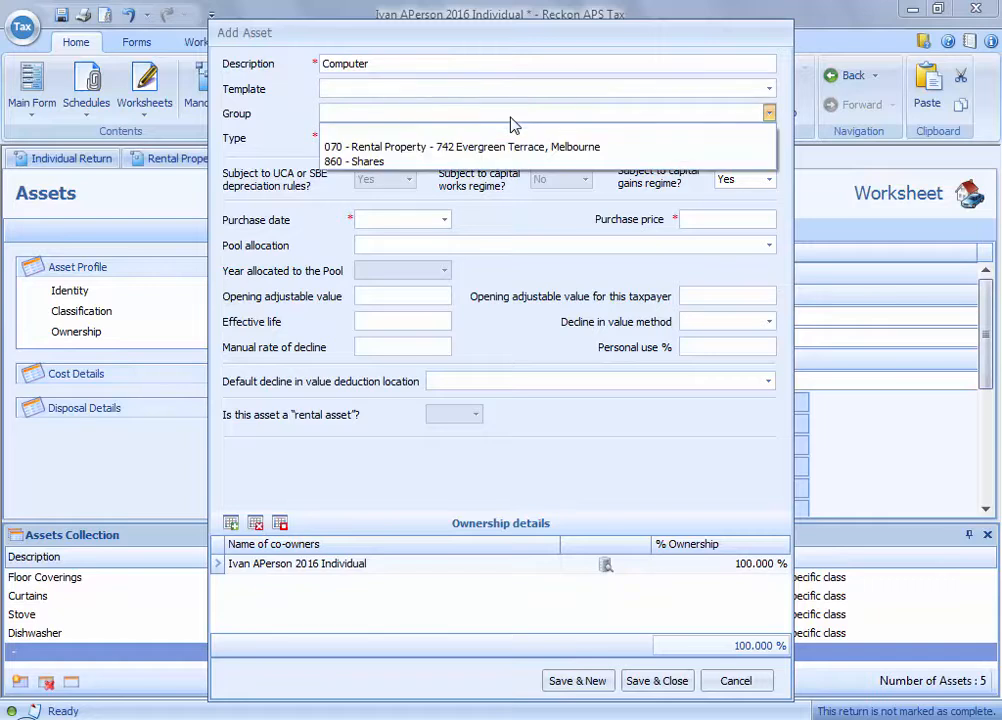
pyautogui.click(511, 118)
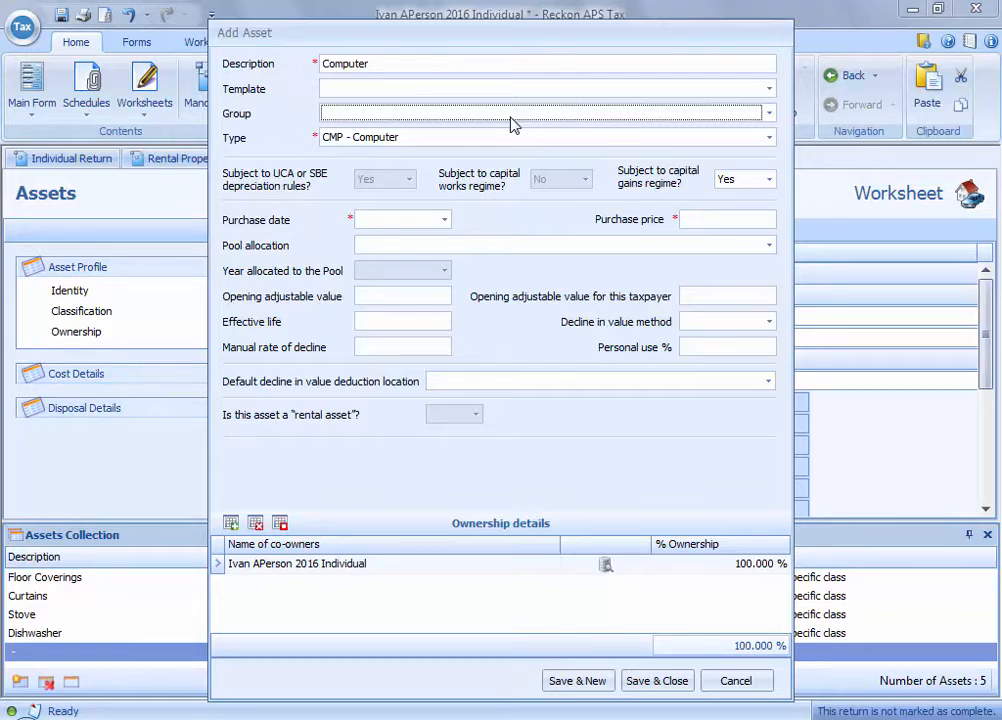
pyautogui.click(511, 141)
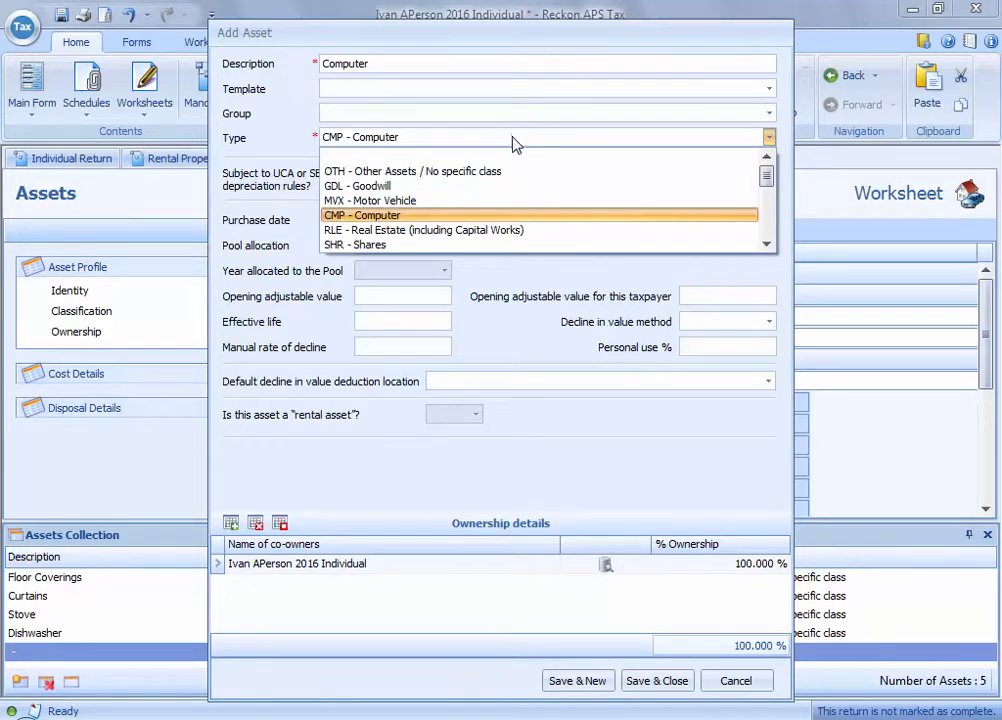
pyautogui.moveTo(769, 186); pyautogui.dragTo(772, 238)
pyautogui.scroll(2, 604, 168)
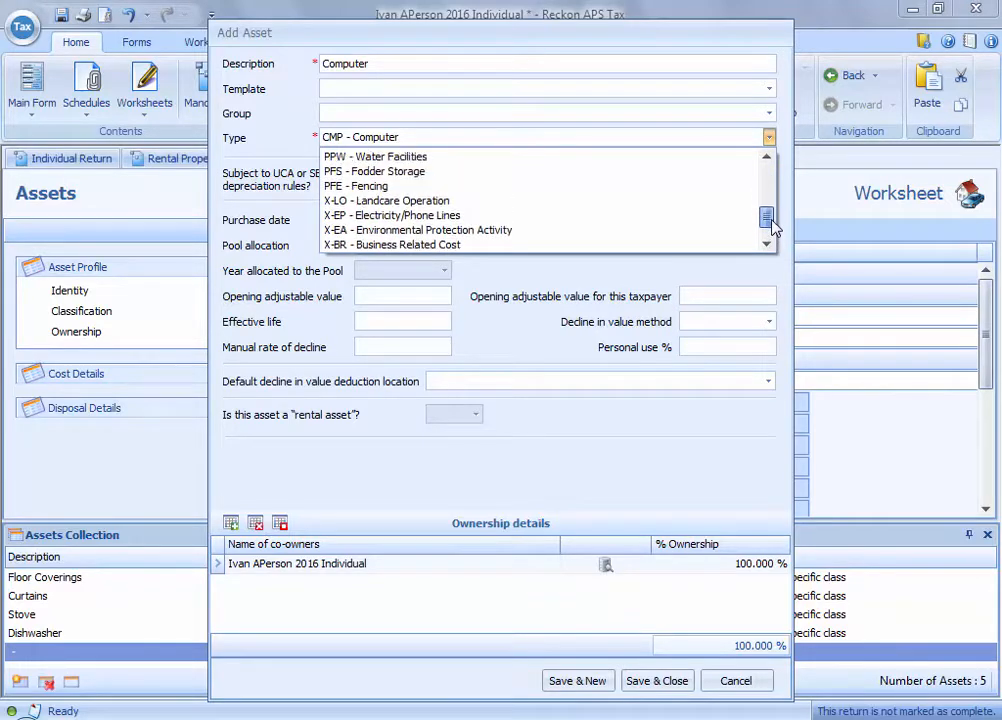
pyautogui.click(708, 210)
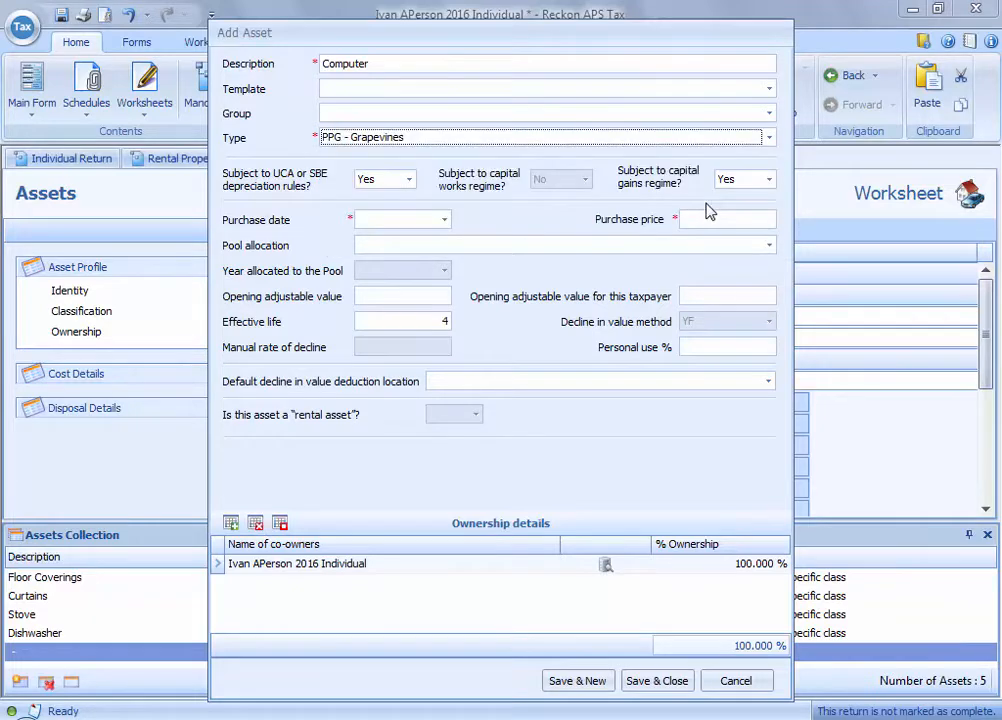
pyautogui.click(769, 137)
pyautogui.moveTo(768, 206); pyautogui.dragTo(772, 192)
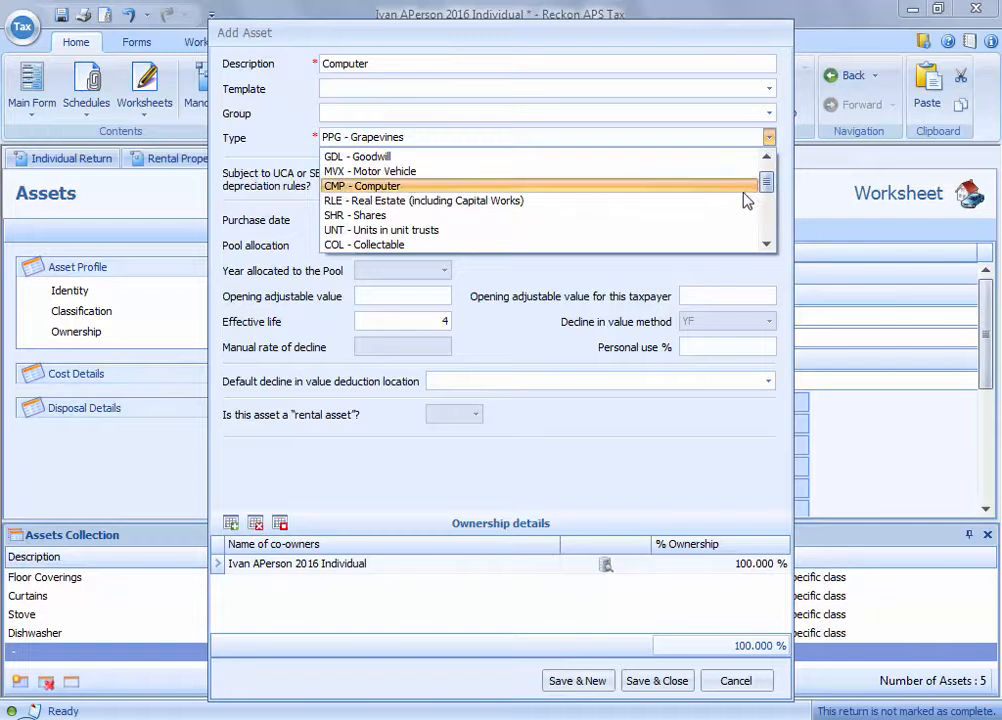
pyautogui.click(745, 187)
# - Enter purchase date 2/02/2016, price $2,100, DV method, 40% rate and 0% personal use, deduct under Other work related expenses, and save to start another asset
pyautogui.click(426, 221)
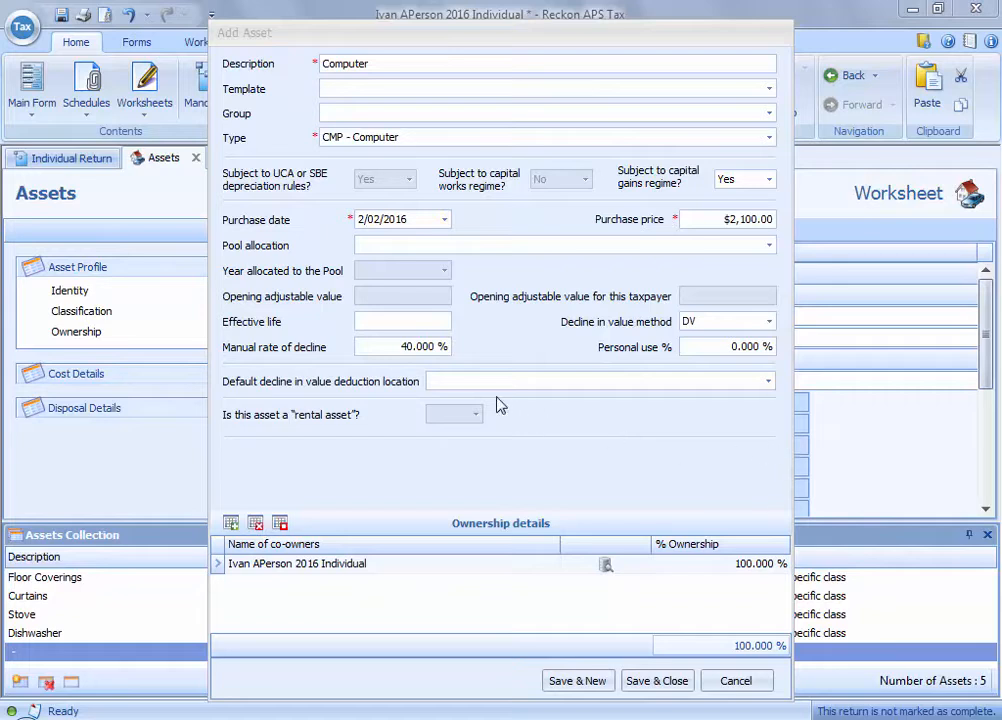
pyautogui.click(447, 386)
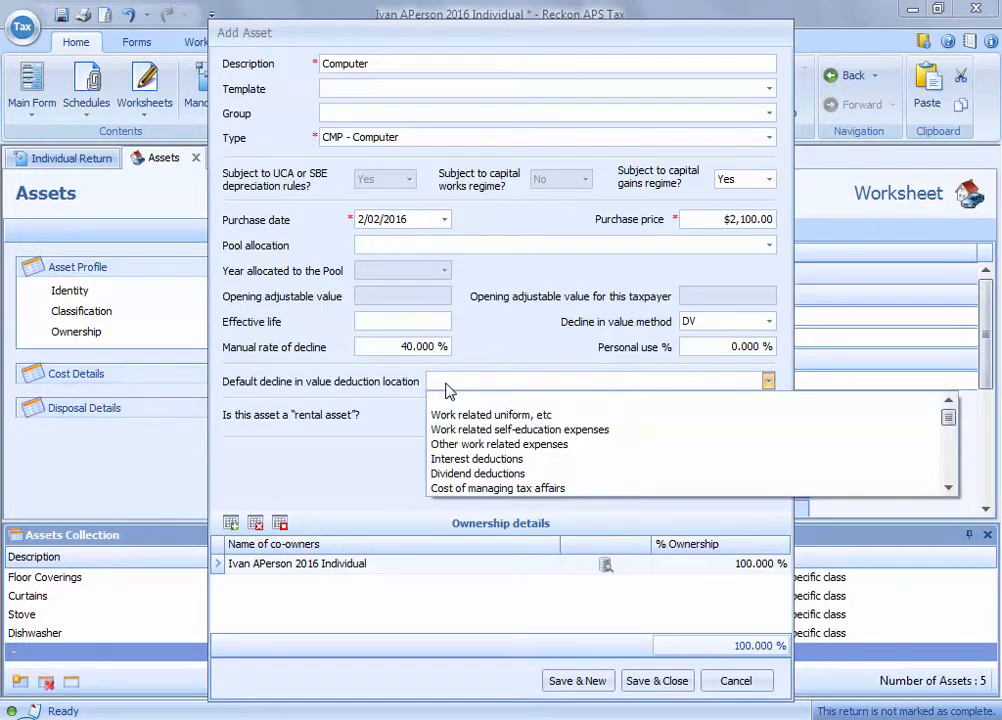
pyautogui.click(553, 444)
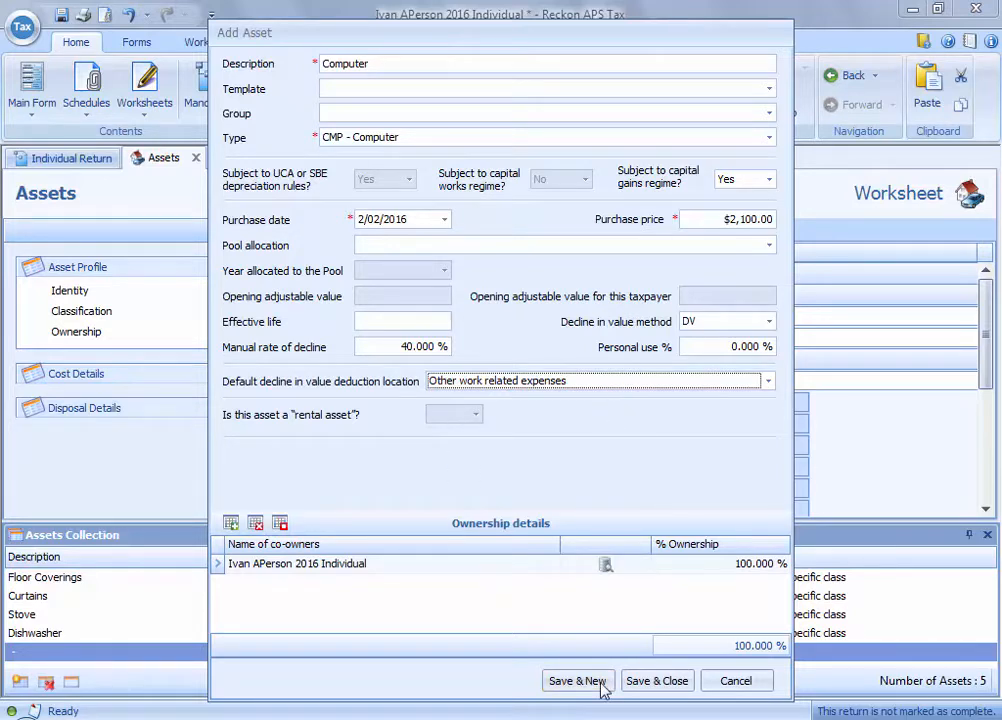
pyautogui.click(565, 681)
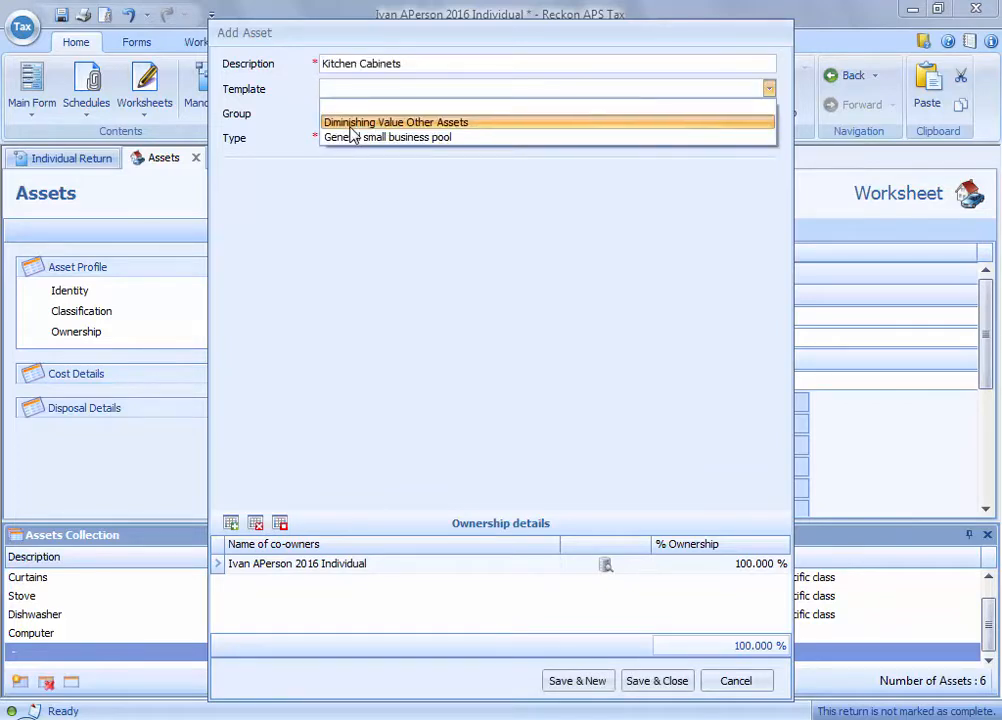
# - Describe the next asset as Kitchen Cabinets, apply the Diminishing Value Other Assets template and assign the 070 - Rental Property group
pyautogui.click(350, 126)
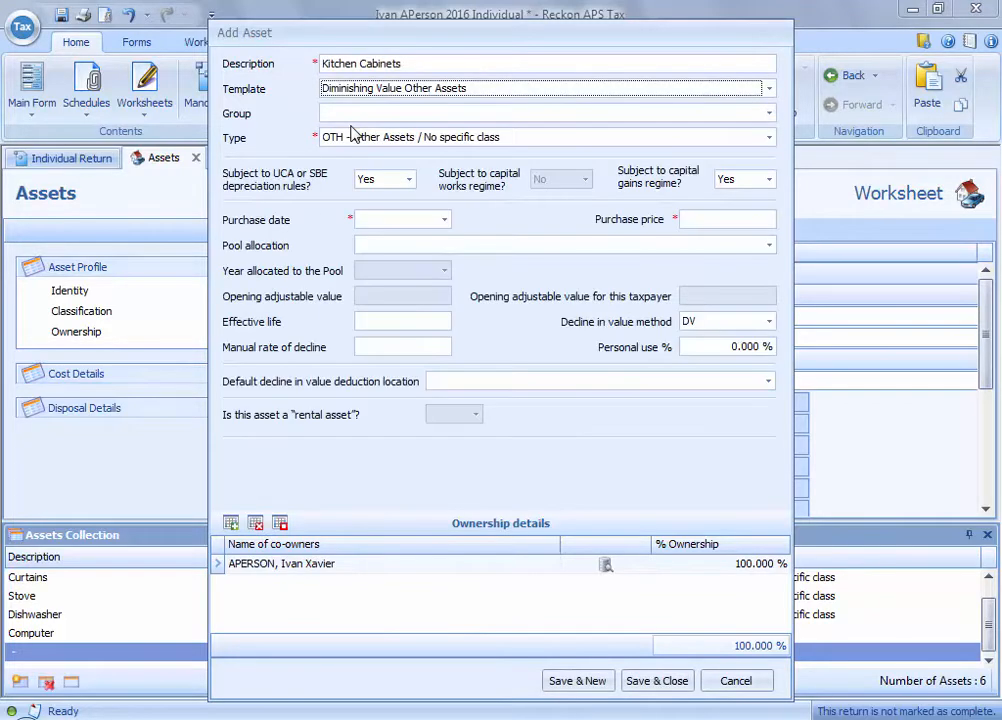
pyautogui.click(355, 113)
pyautogui.click(360, 142)
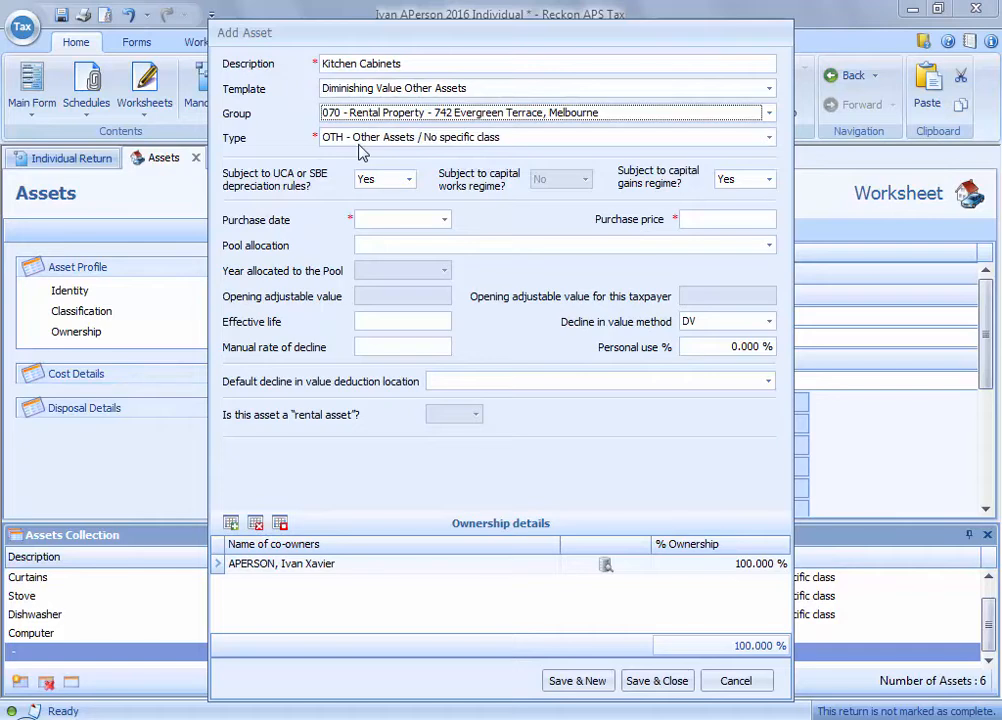
# - Enter the cabinets' purchase date 2/02/2016, price $3,200 and 25% manual rate of decline, and save the asset without starting another
pyautogui.click(404, 221)
pyautogui.write('02/02/2016')
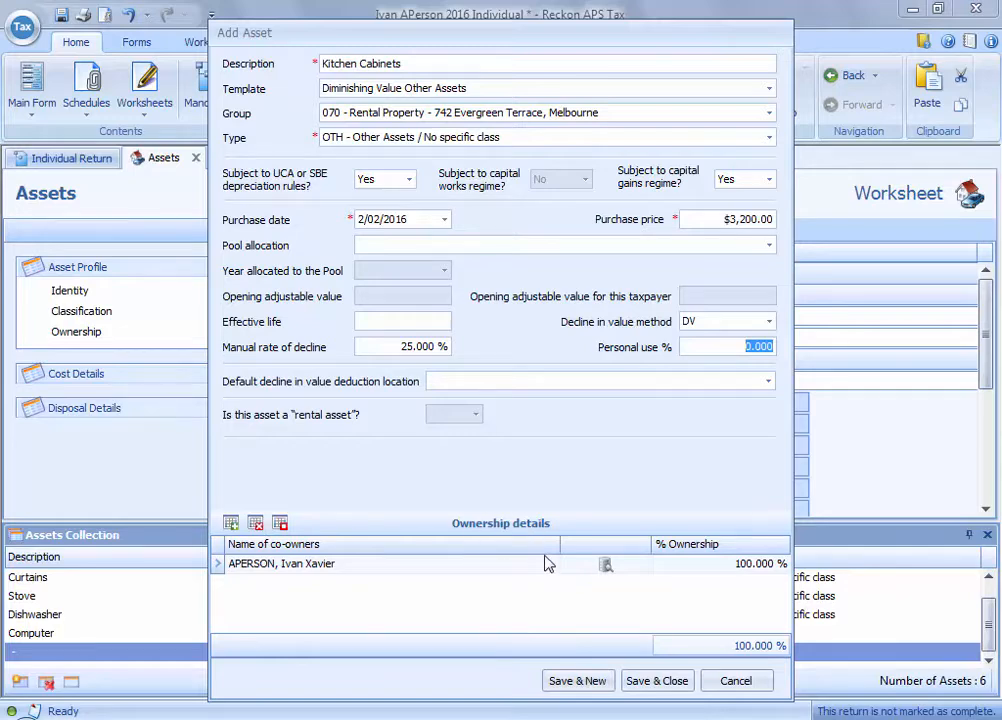
pyautogui.click(655, 683)
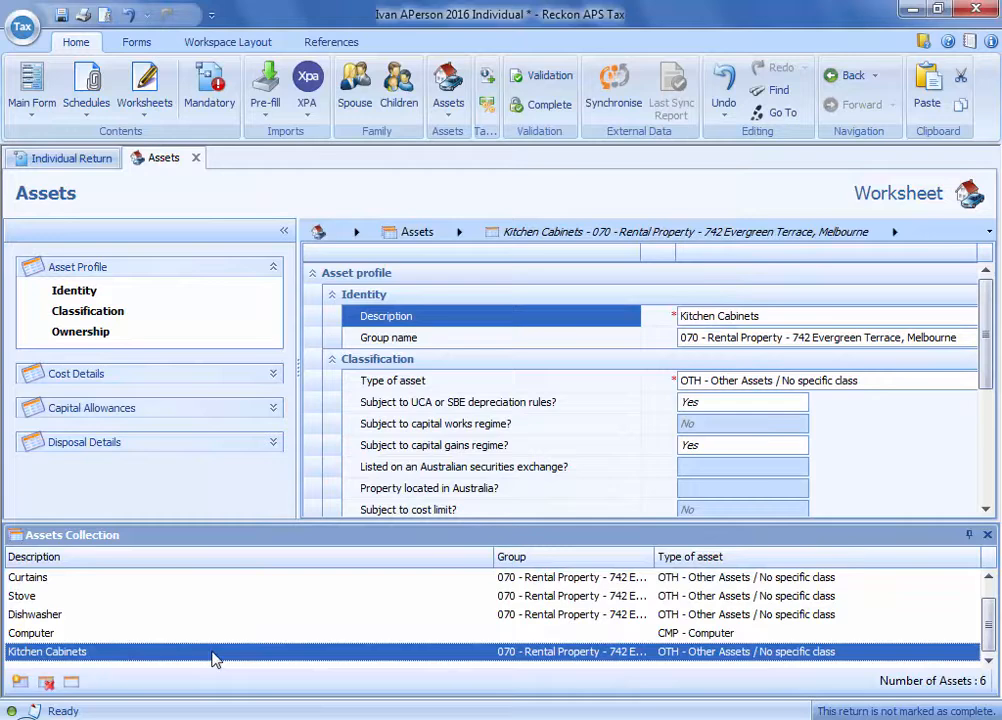
# - Close the Assets Collection list and open the Kitchen Cabinets asset in the worksheet
pyautogui.click(30, 636)
pyautogui.click(33, 652)
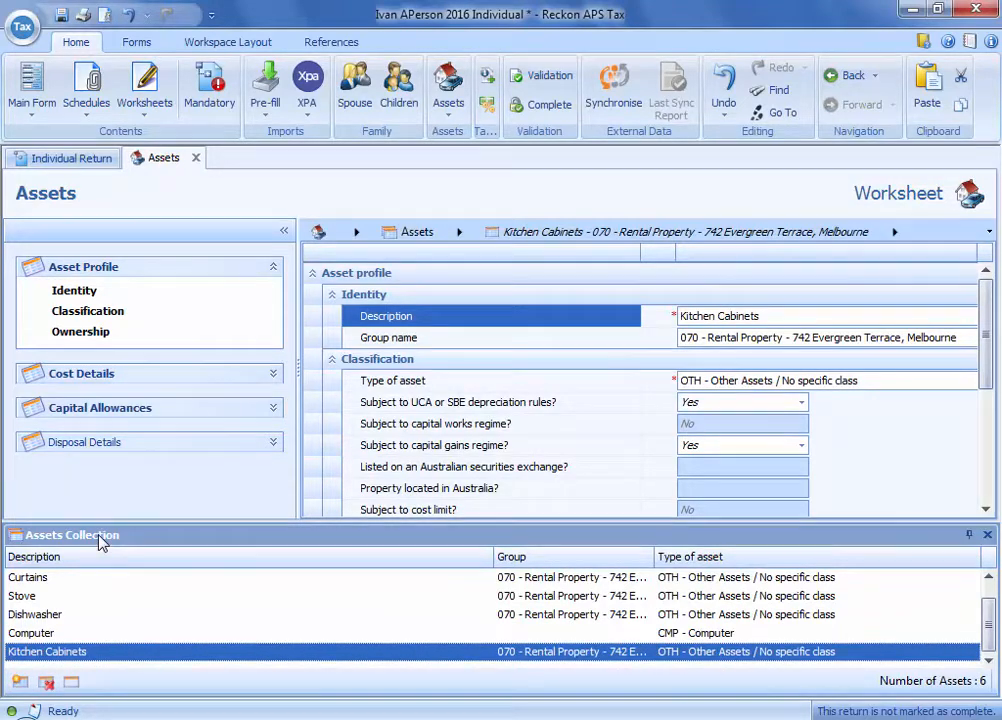
pyautogui.click(459, 232)
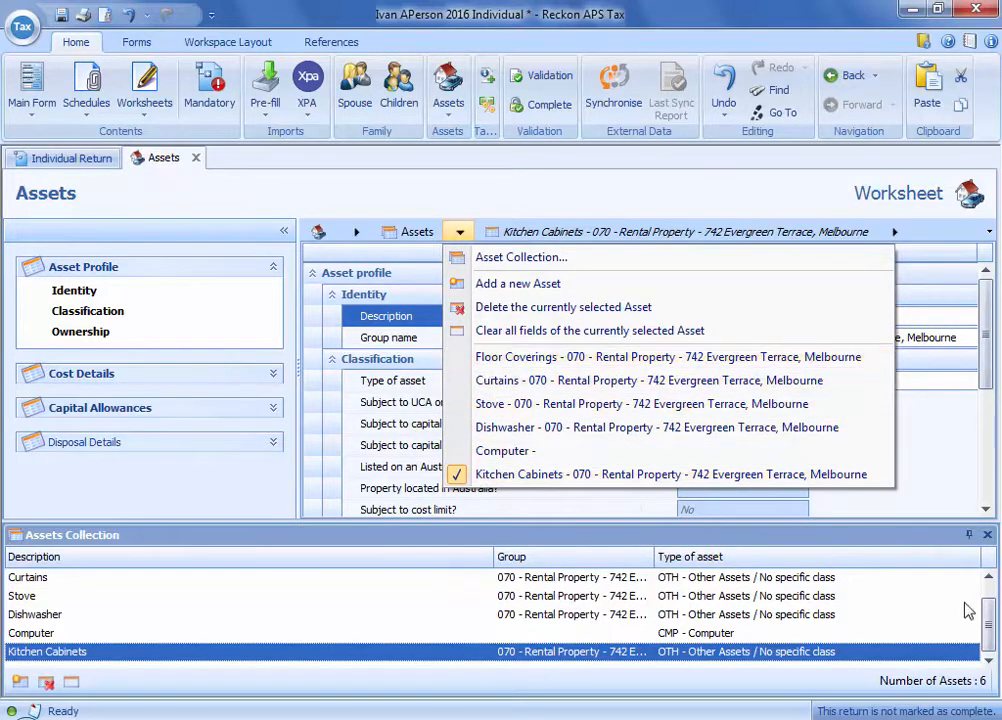
pyautogui.click(987, 535)
pyautogui.click(987, 535)
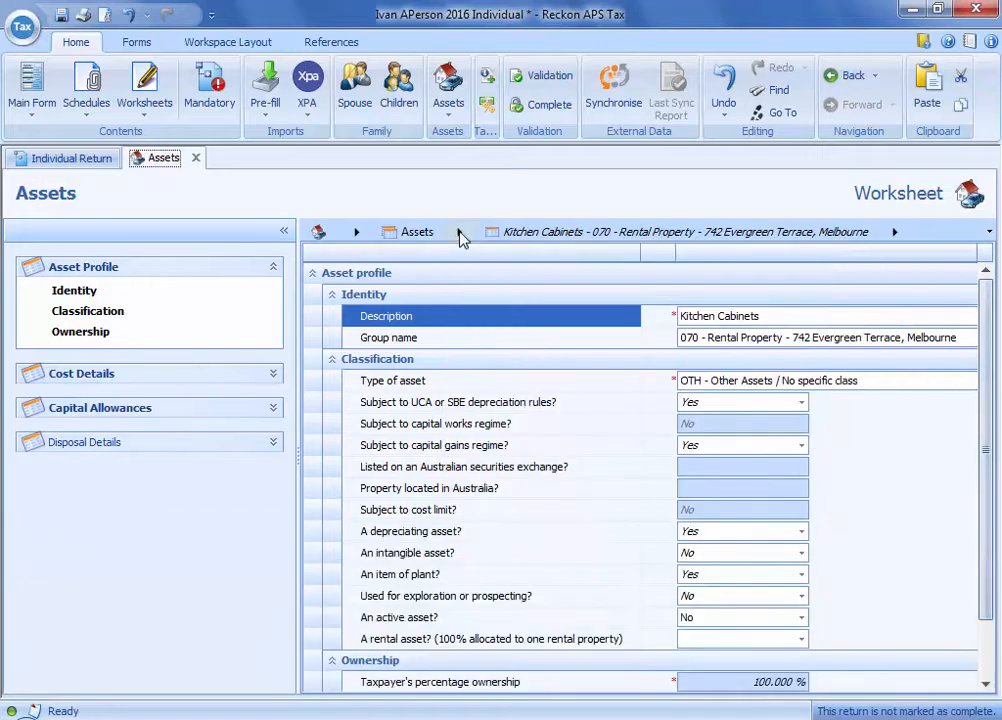
pyautogui.click(460, 233)
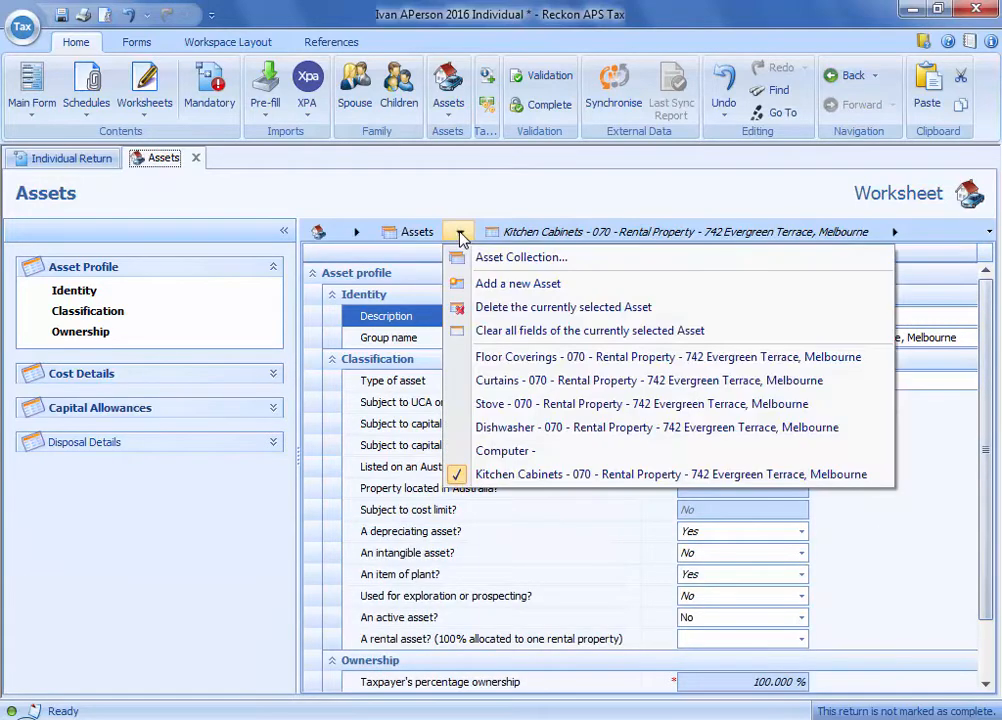
pyautogui.click(493, 476)
# - Mark Kitchen Cabinets as a rental asset and link it to the taxpayer's Melbourne rental property
pyautogui.click(483, 636)
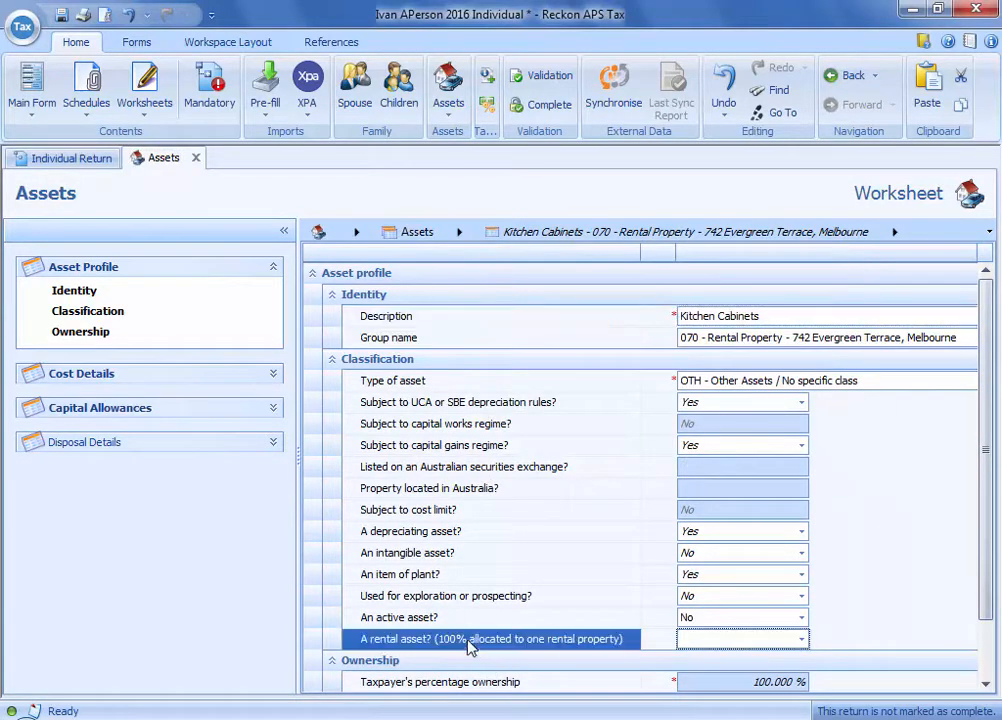
pyautogui.click(800, 640)
pyautogui.click(772, 661)
pyautogui.click(800, 639)
pyautogui.click(775, 671)
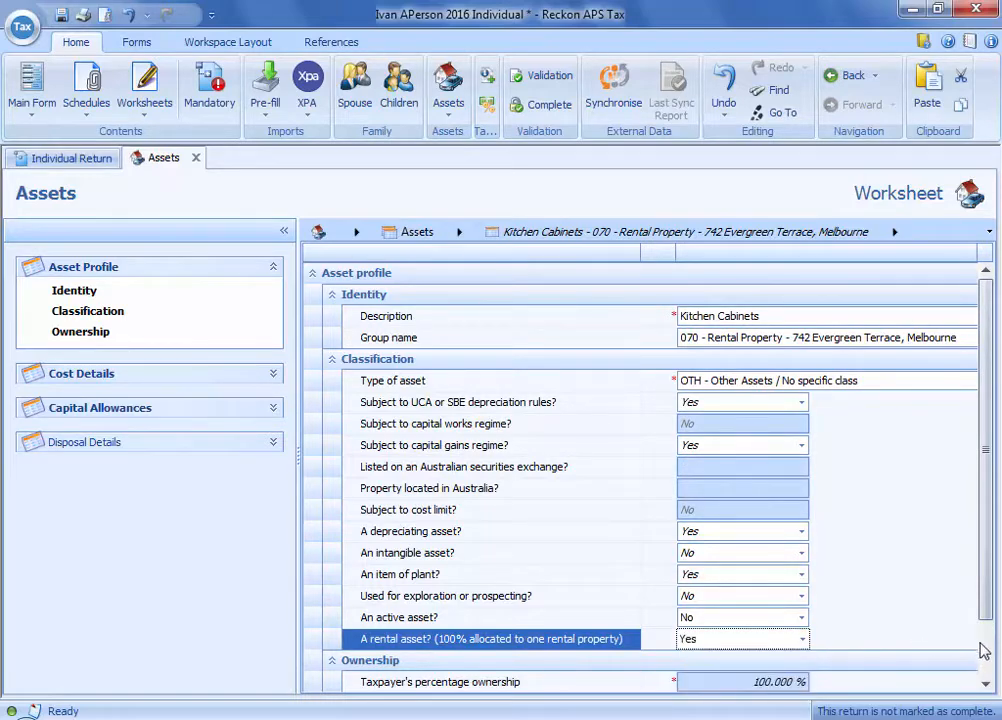
pyautogui.scroll(-1, 985, 648)
pyautogui.click(722, 596)
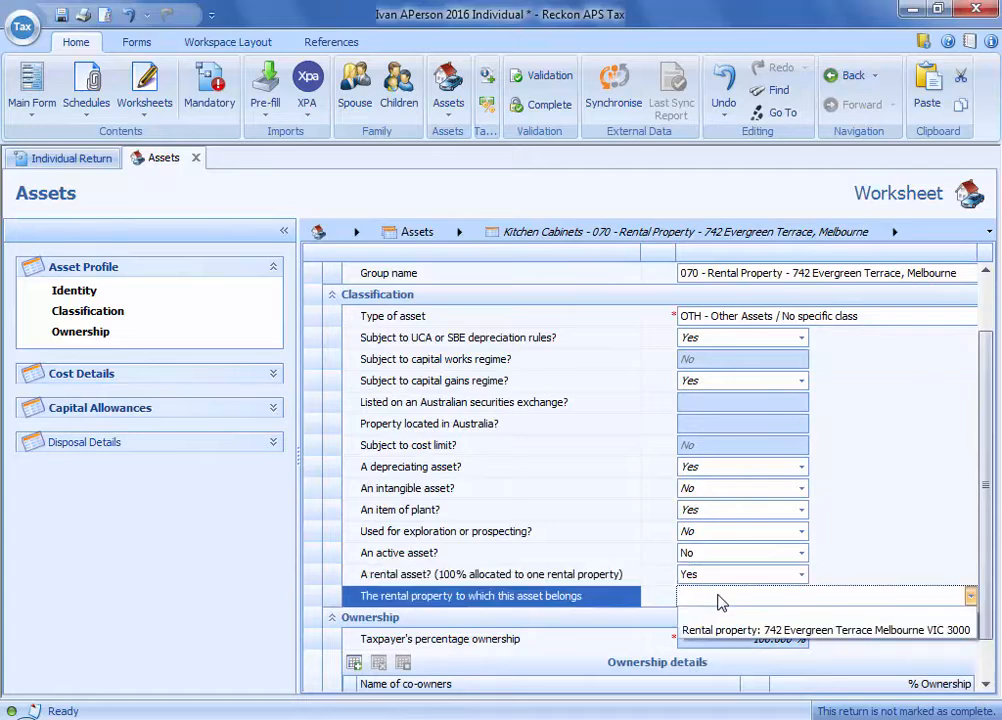
pyautogui.click(724, 632)
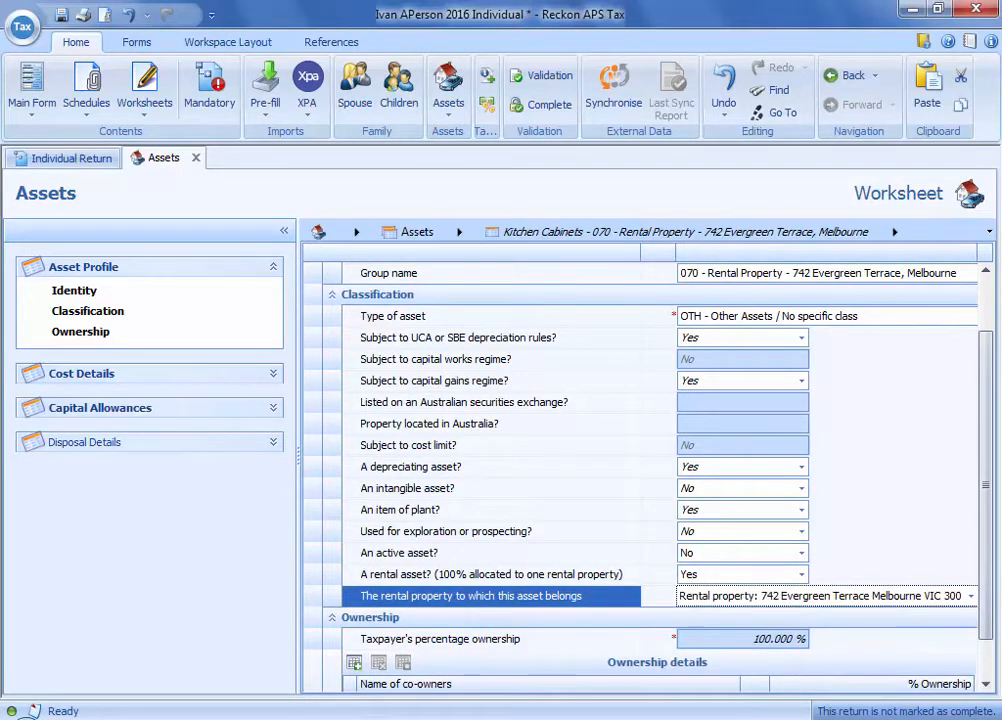
pyautogui.click(986, 684)
pyautogui.click(986, 684)
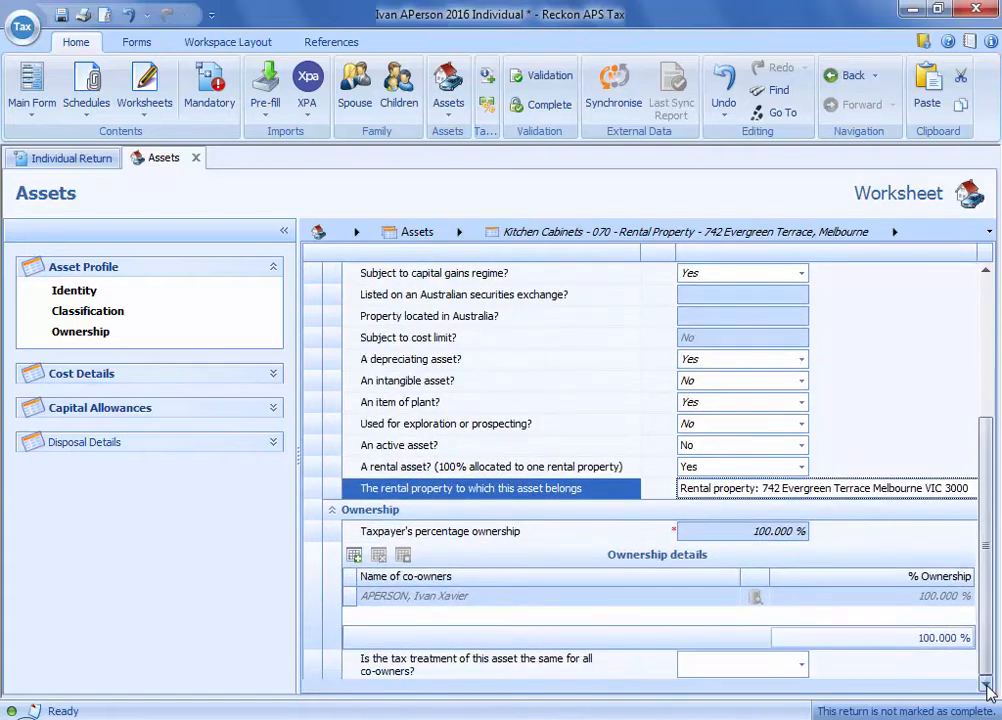
pyautogui.click(727, 447)
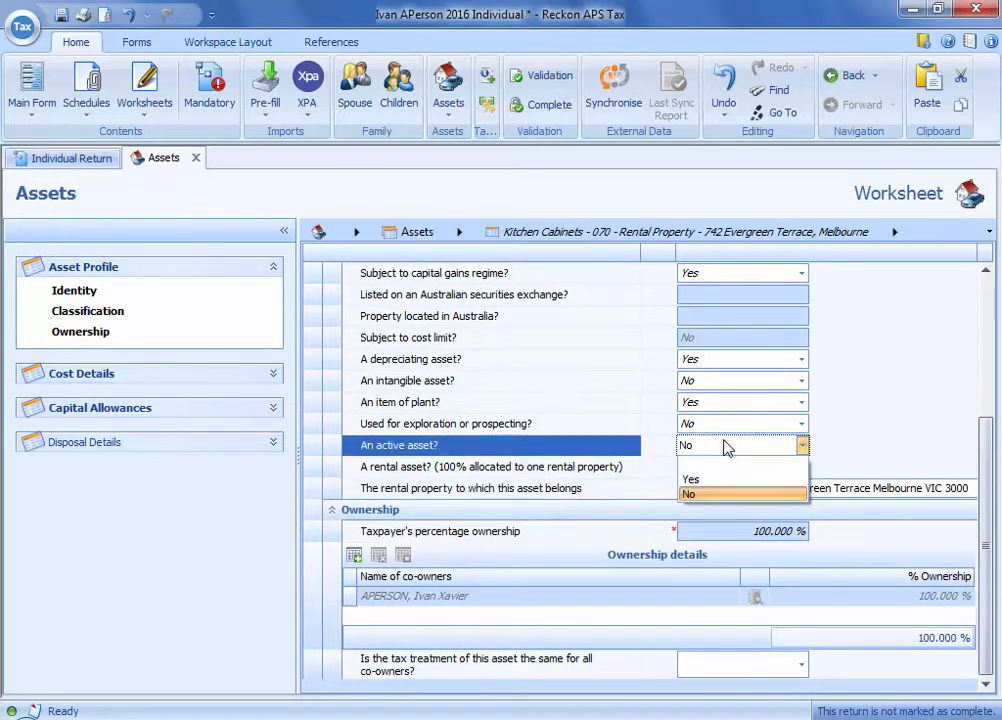
# - Open the Rental Properties schedule and check its linked assets and the capital allowances under Expenses
pyautogui.click(82, 100)
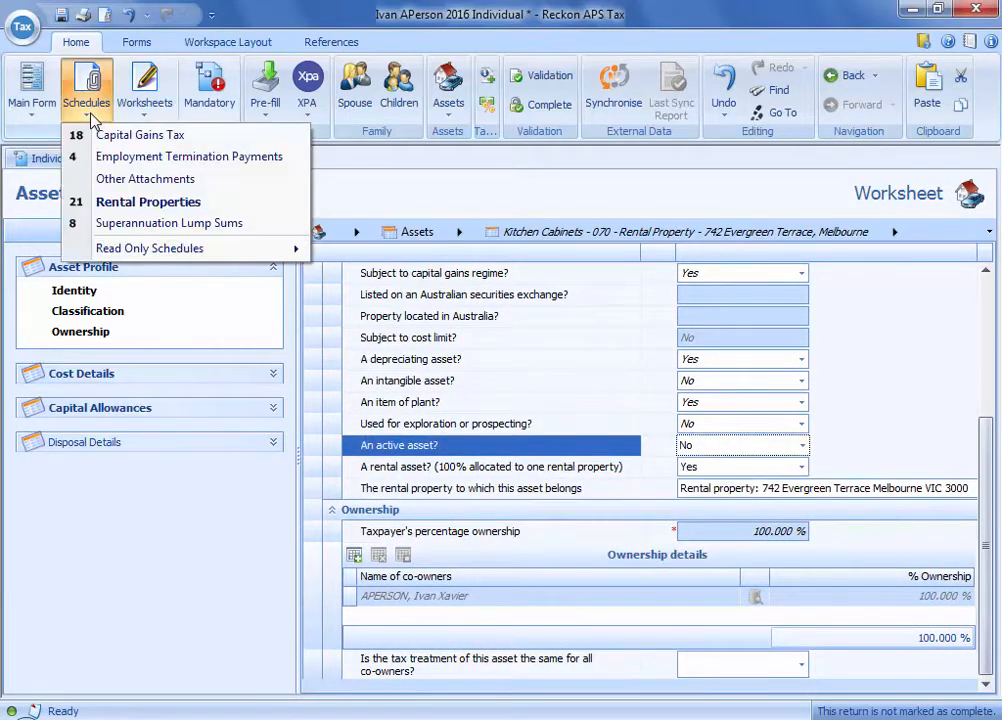
pyautogui.click(121, 204)
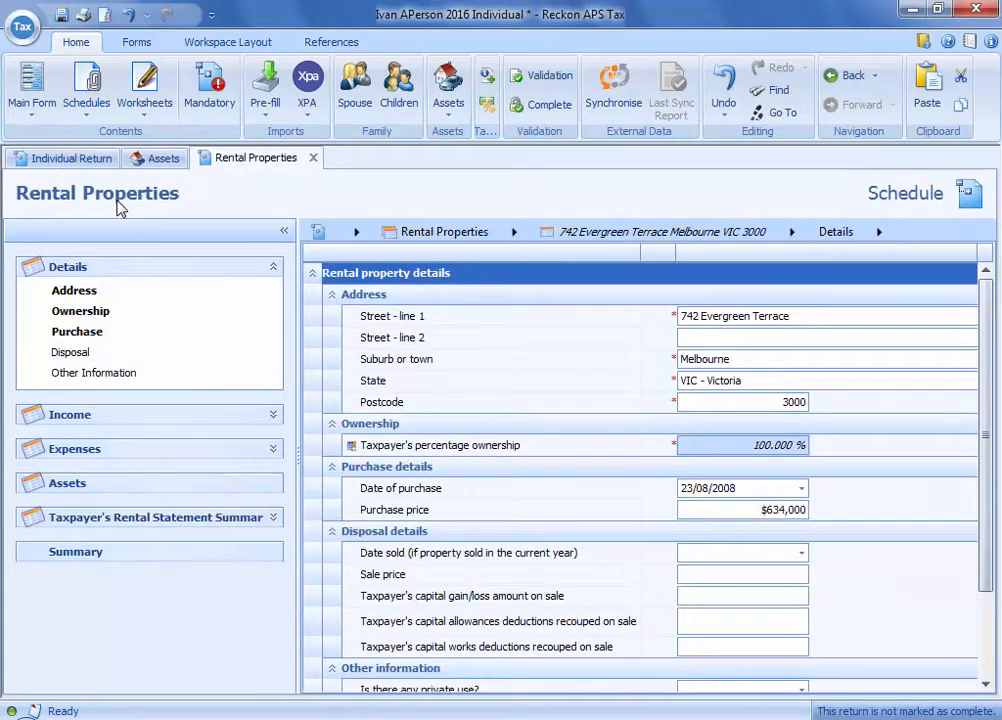
pyautogui.click(148, 492)
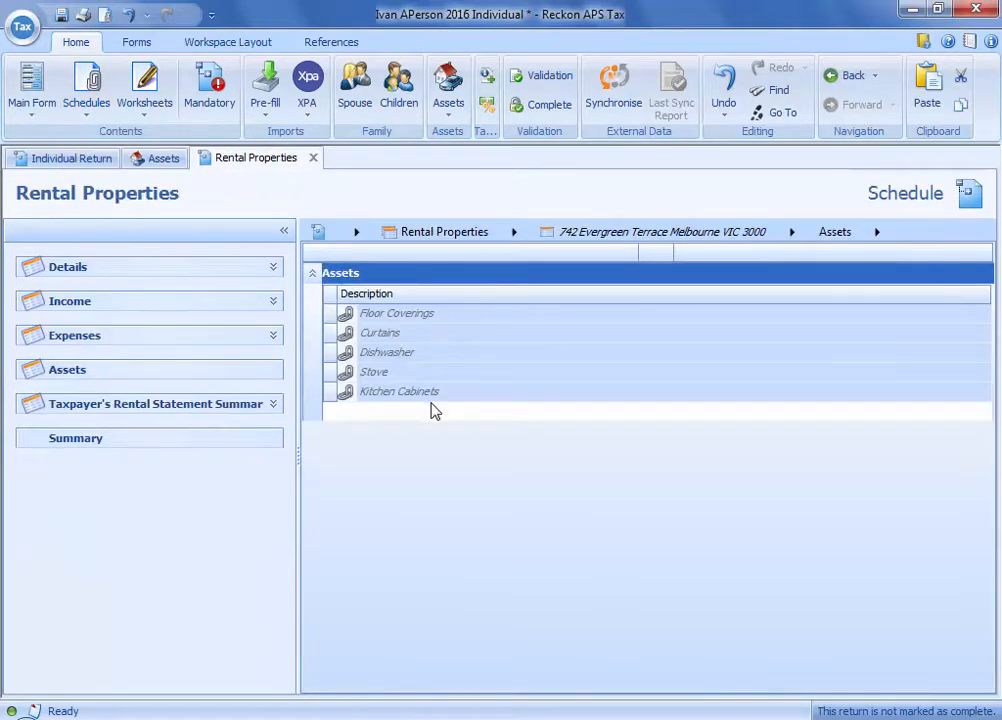
pyautogui.click(273, 337)
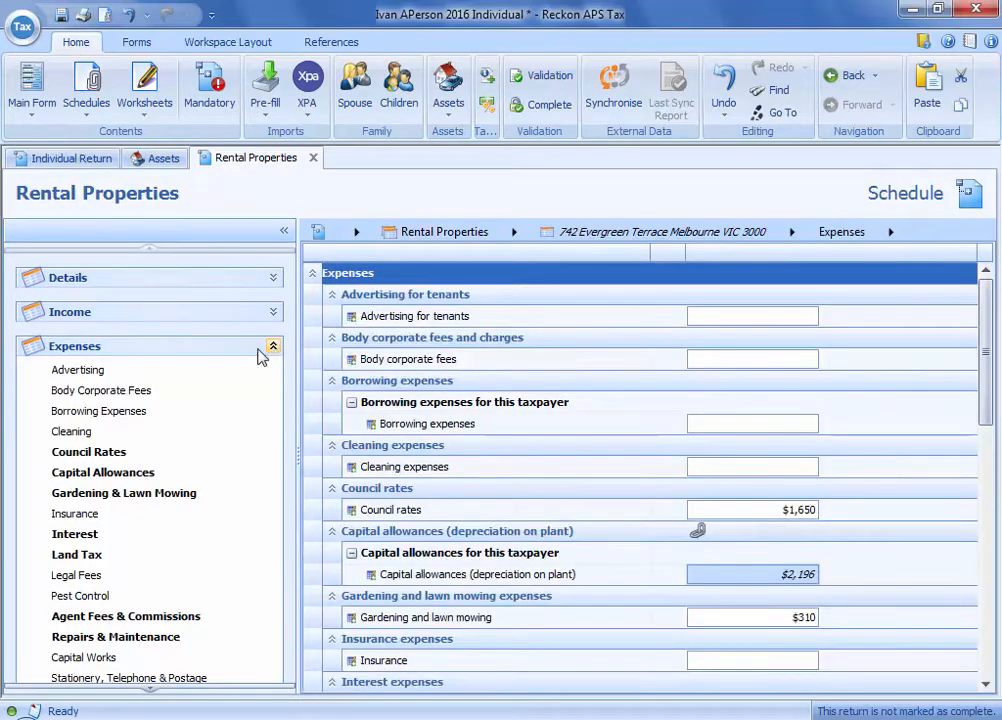
pyautogui.click(80, 474)
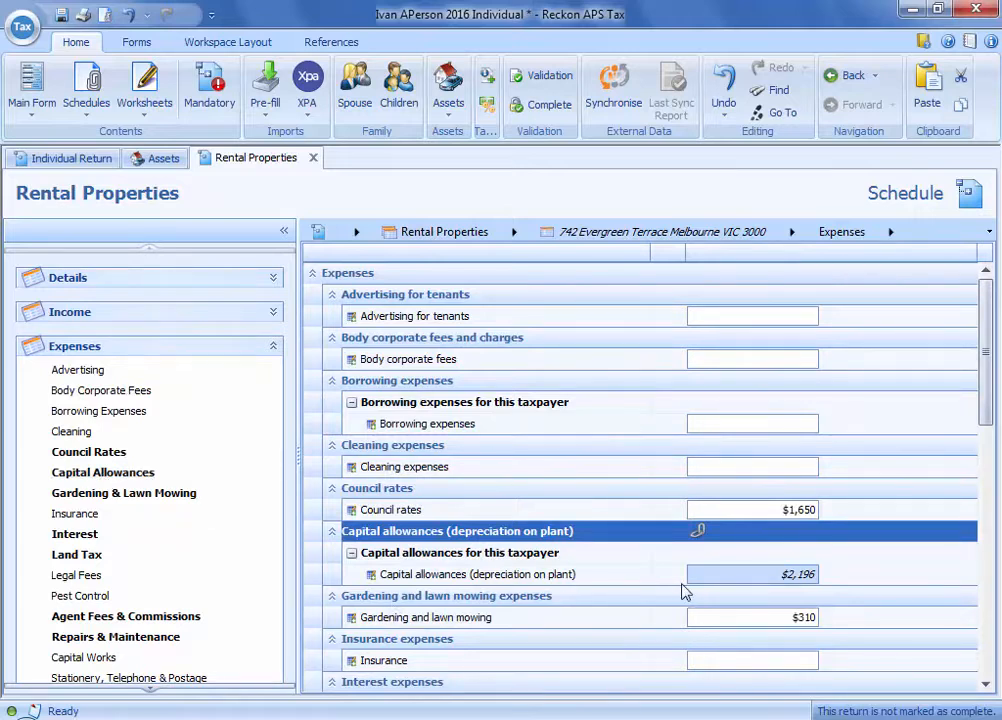
# - Expand the rental property's capital allowances details and add a Surveyors Report entry of $2,000
pyautogui.click(372, 575)
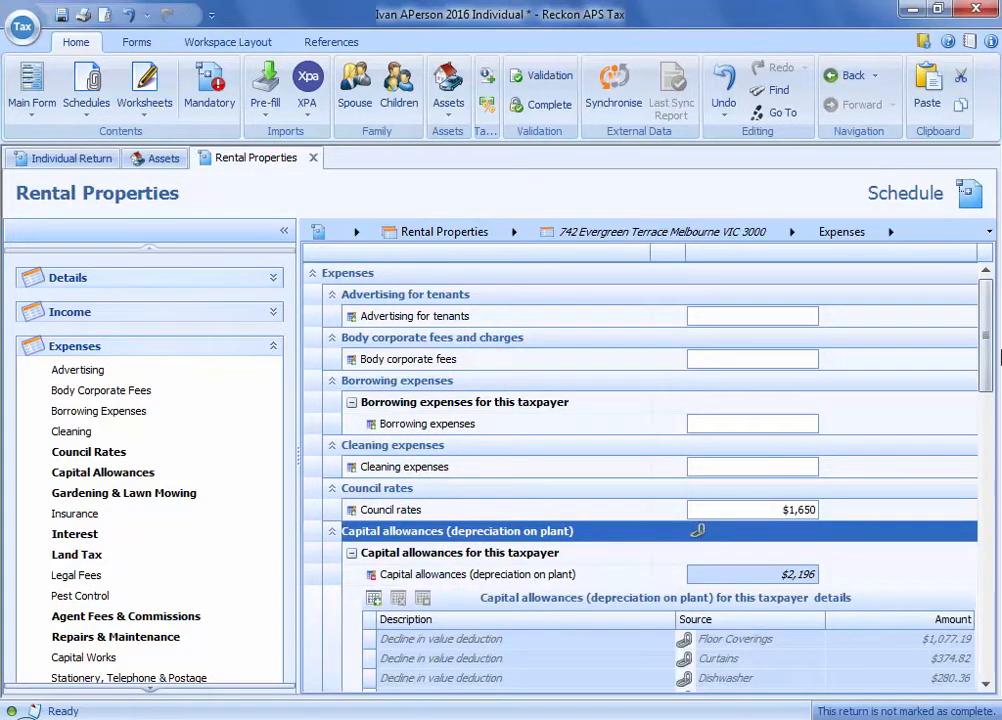
pyautogui.scroll(-1, 987, 368)
pyautogui.scroll(-2, 987, 368)
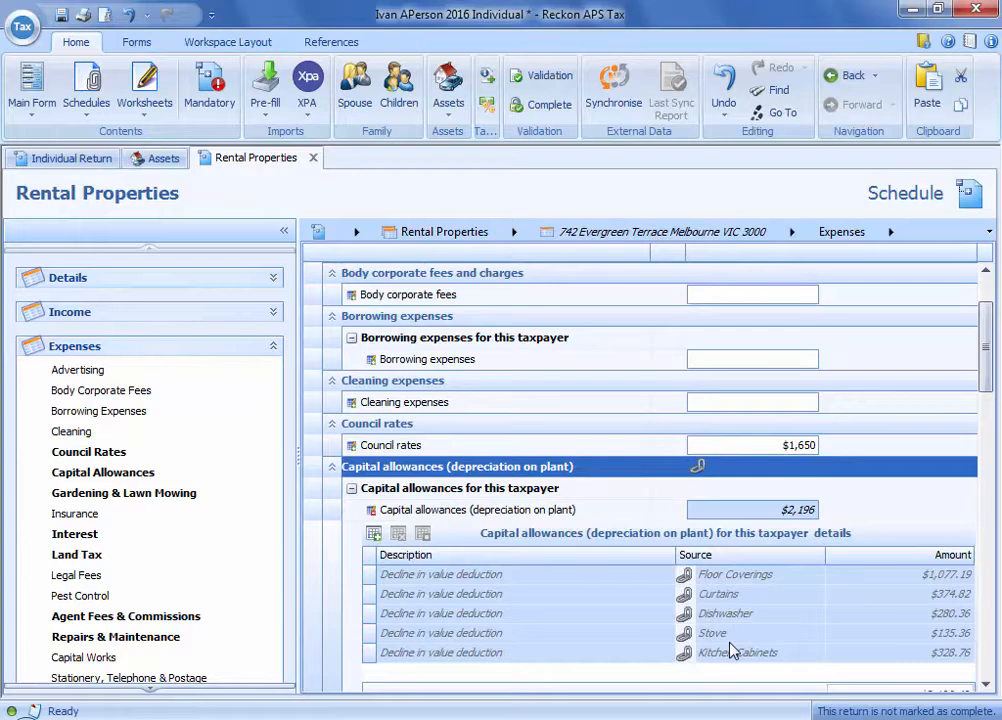
pyautogui.click(985, 684)
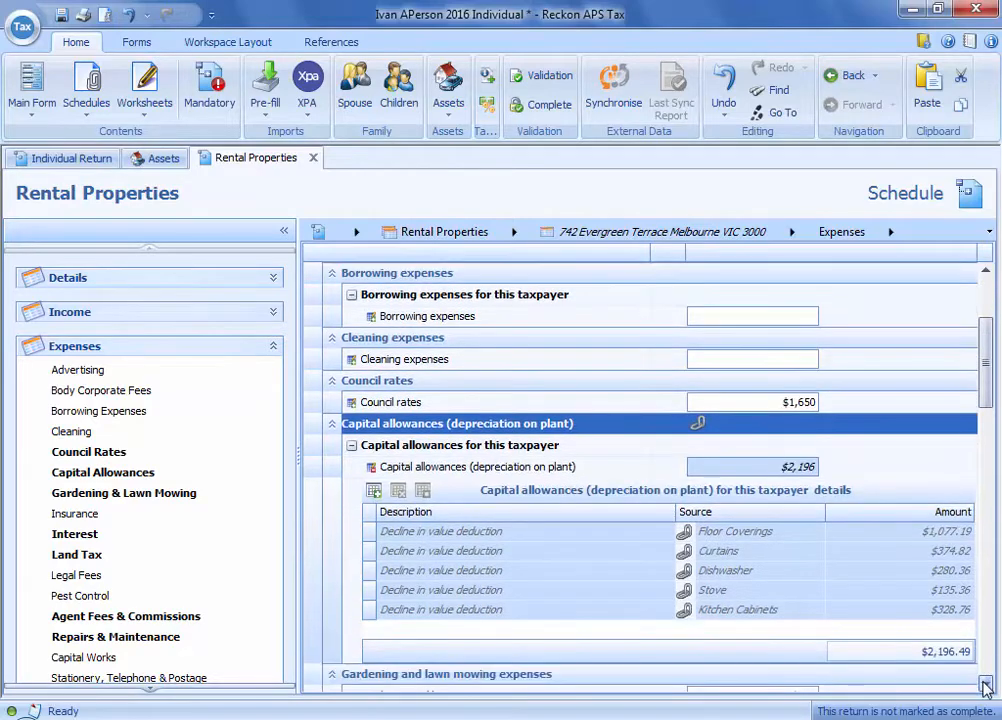
pyautogui.click(410, 627)
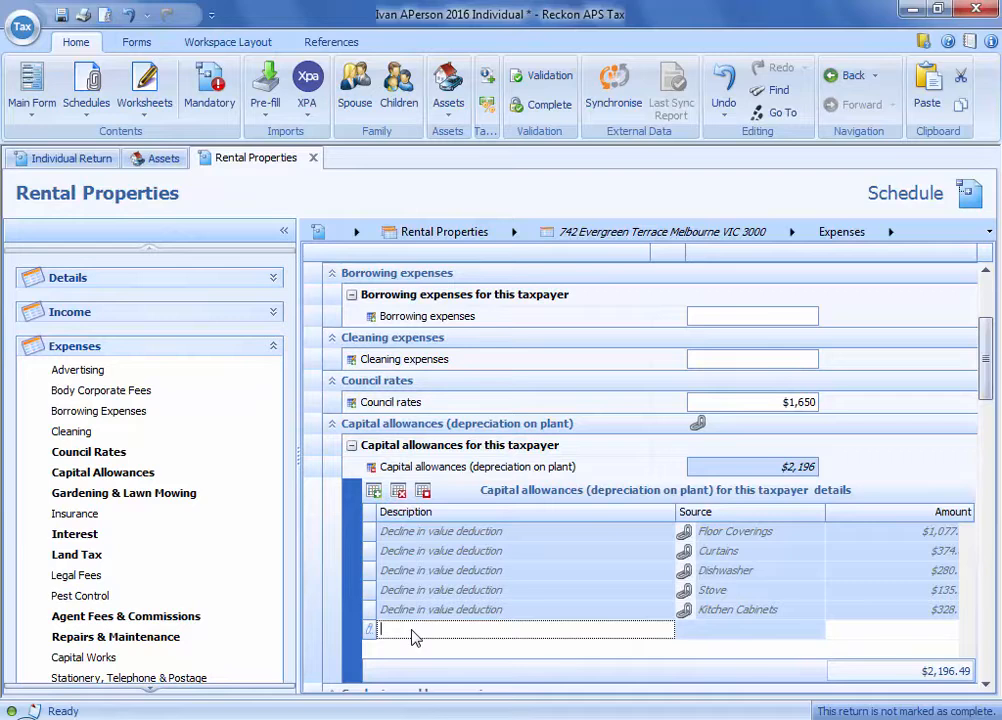
pyautogui.write('Surveyors Report')
pyautogui.click(907, 634)
pyautogui.write('2,00')
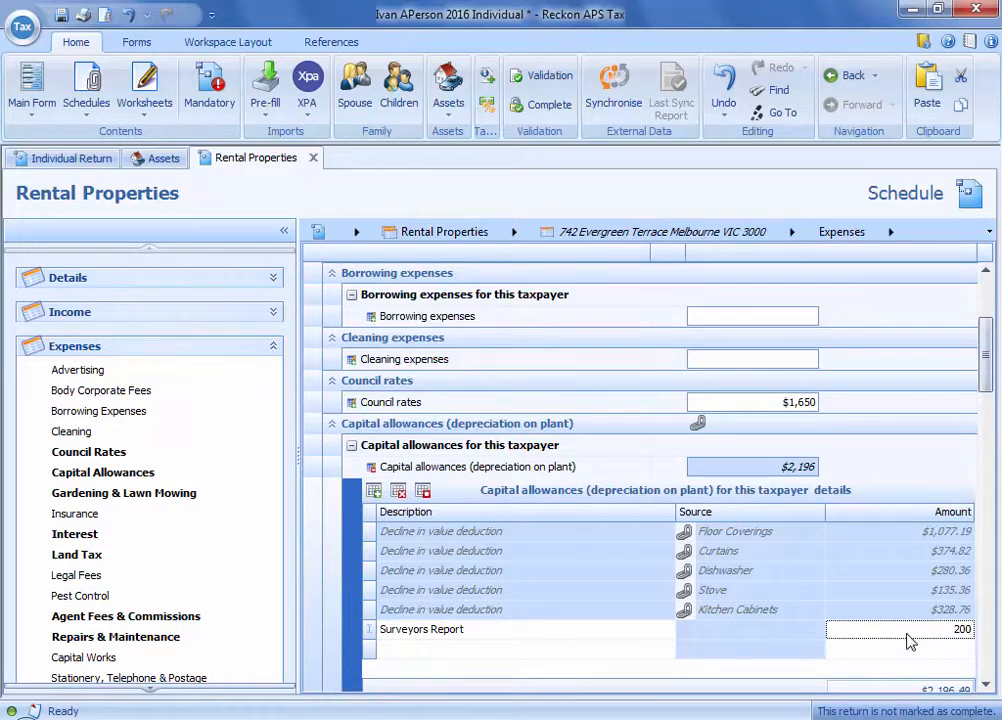
pyautogui.write('0')
pyautogui.press('Return')
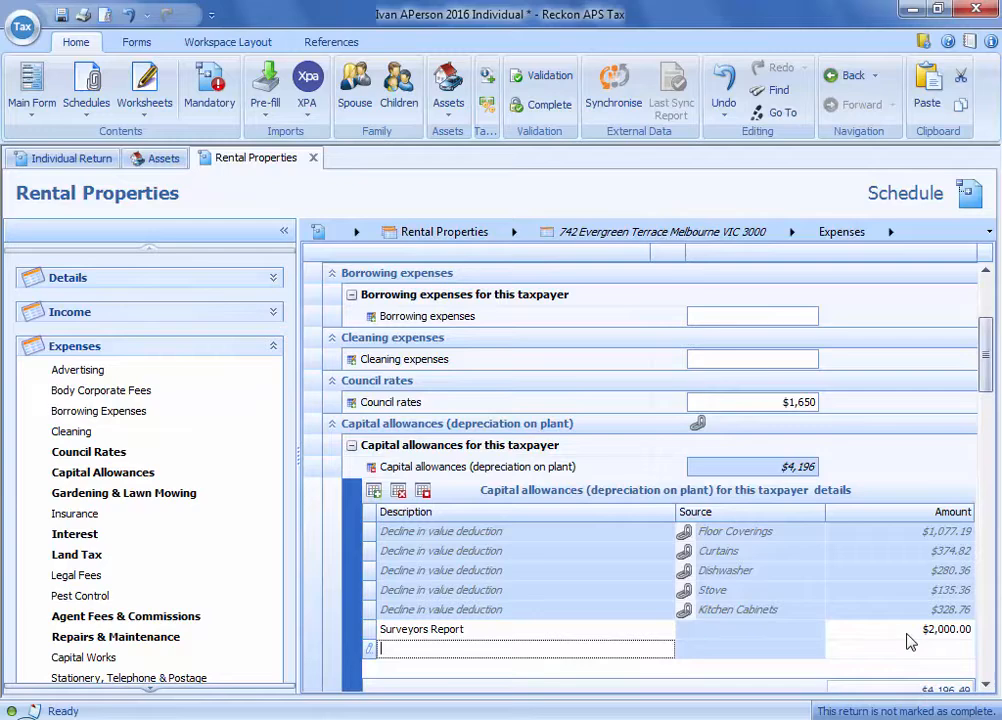
# - Close the Rental Properties schedule and switch the Assets worksheet to the Computer asset
pyautogui.click(314, 157)
pyautogui.click(178, 160)
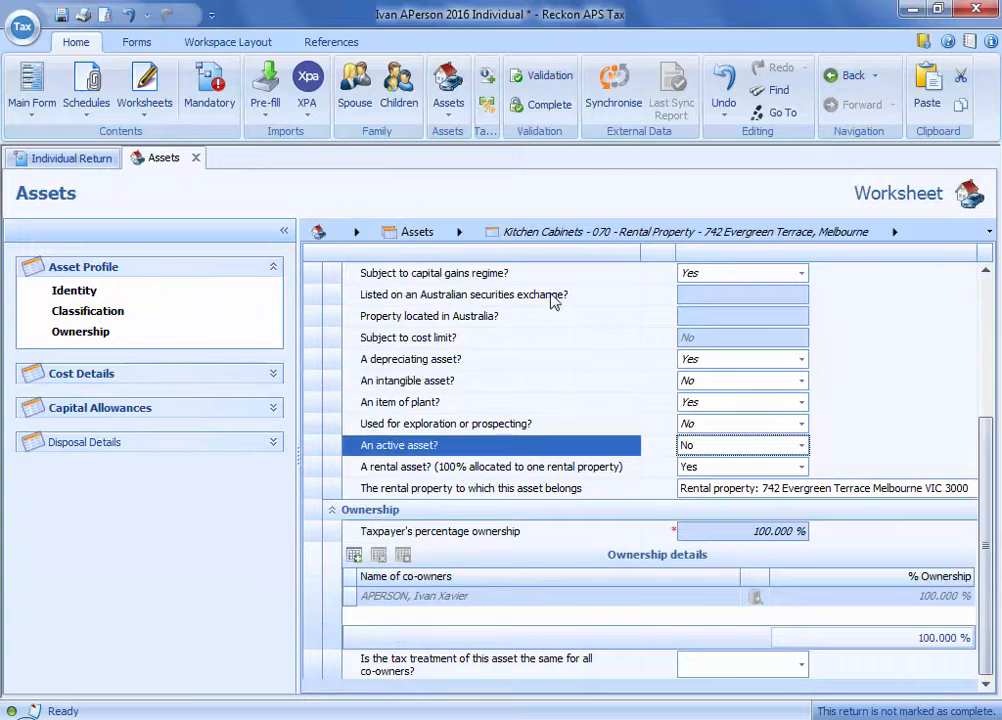
pyautogui.click(459, 232)
pyautogui.click(505, 356)
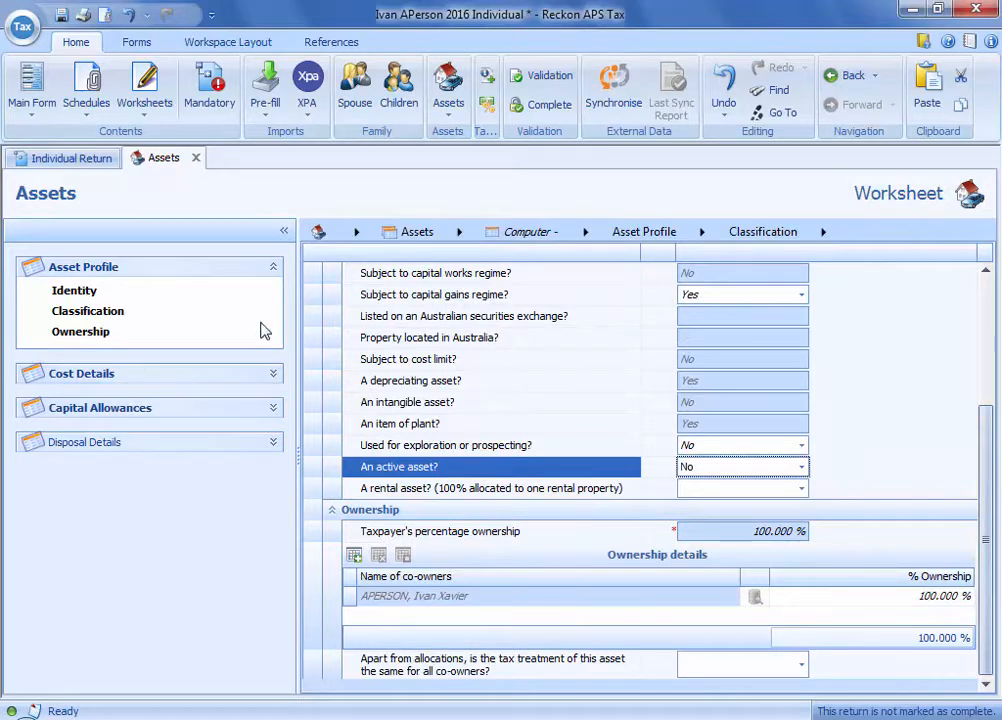
# - In the Computer's Decline In Value section, set the allocation to Other work related expenses to 50%
pyautogui.click(274, 267)
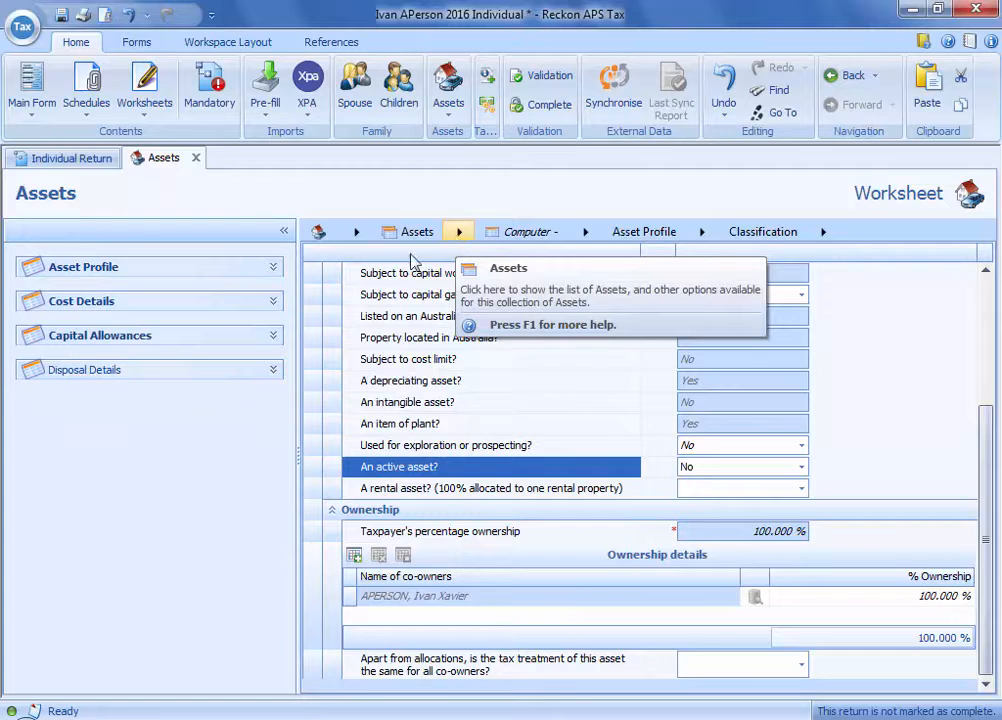
pyautogui.click(273, 335)
pyautogui.click(131, 443)
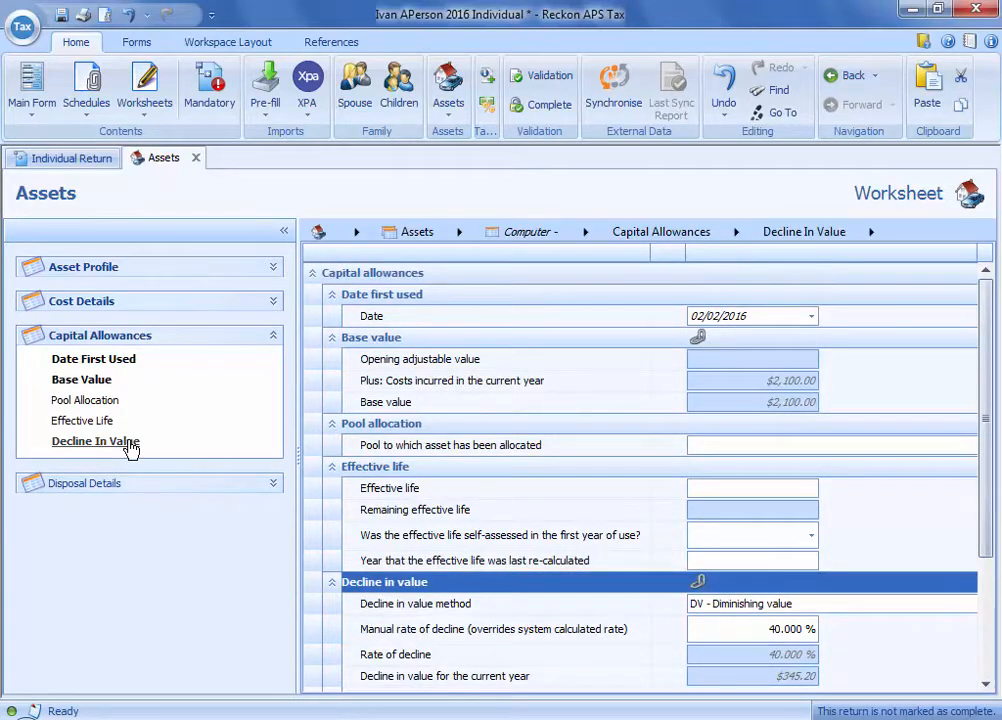
pyautogui.click(986, 684)
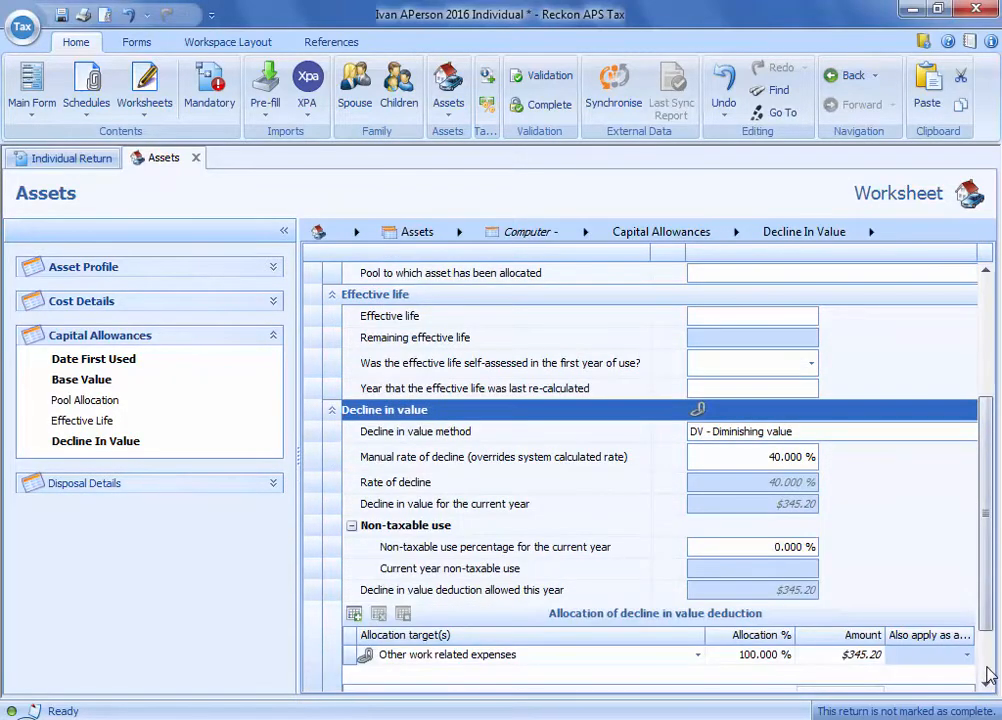
pyautogui.click(986, 684)
pyautogui.click(986, 684)
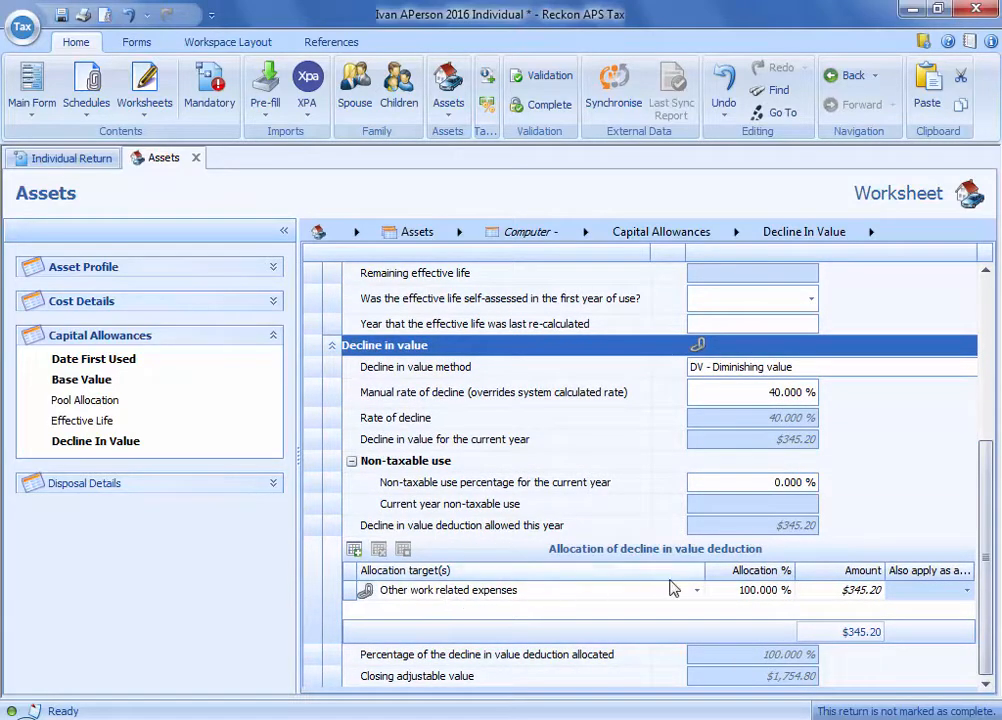
pyautogui.click(748, 594)
pyautogui.moveTo(746, 593); pyautogui.dragTo(842, 605)
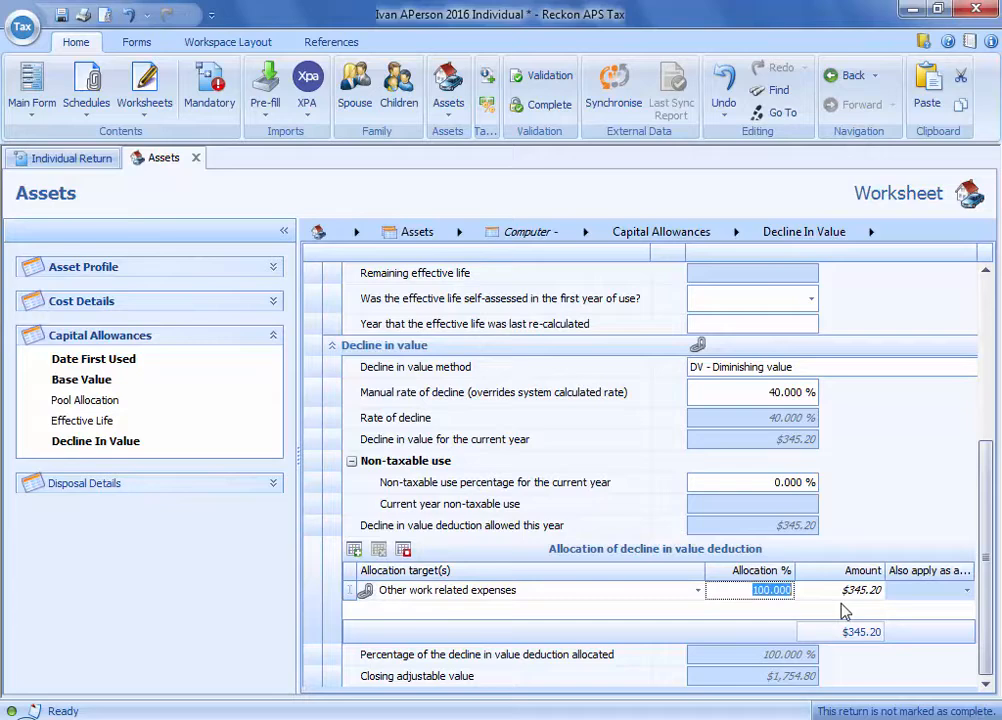
pyautogui.write('50')
pyautogui.press('Tab')
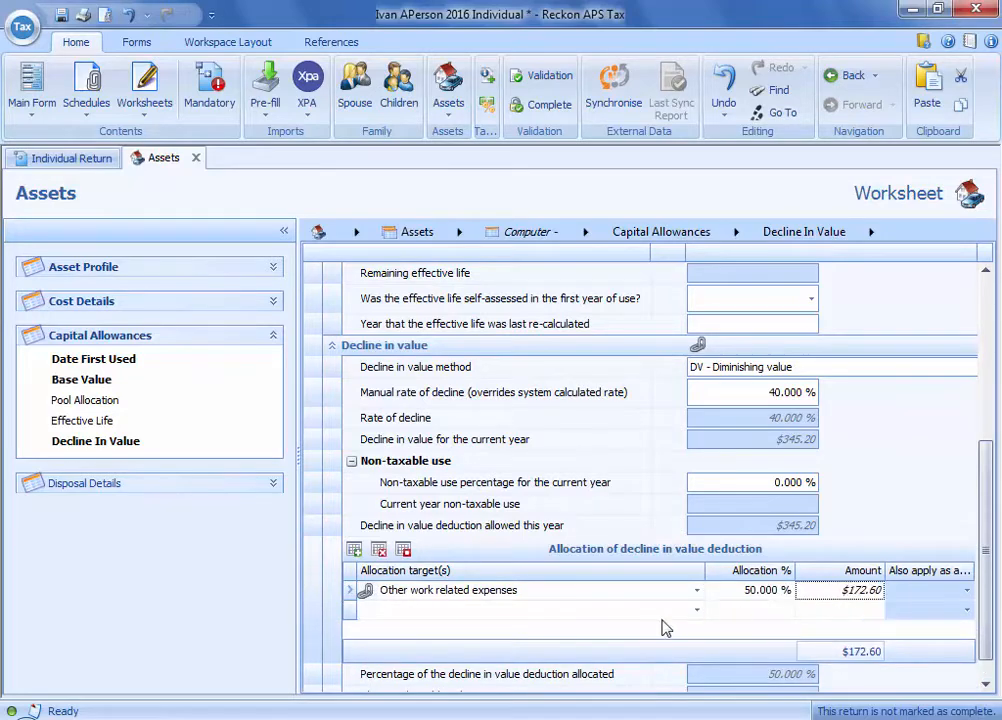
# - Add Dividend deductions as a second allocation target for the Computer's decline in value, at 50%
pyautogui.click(604, 611)
pyautogui.click(561, 578)
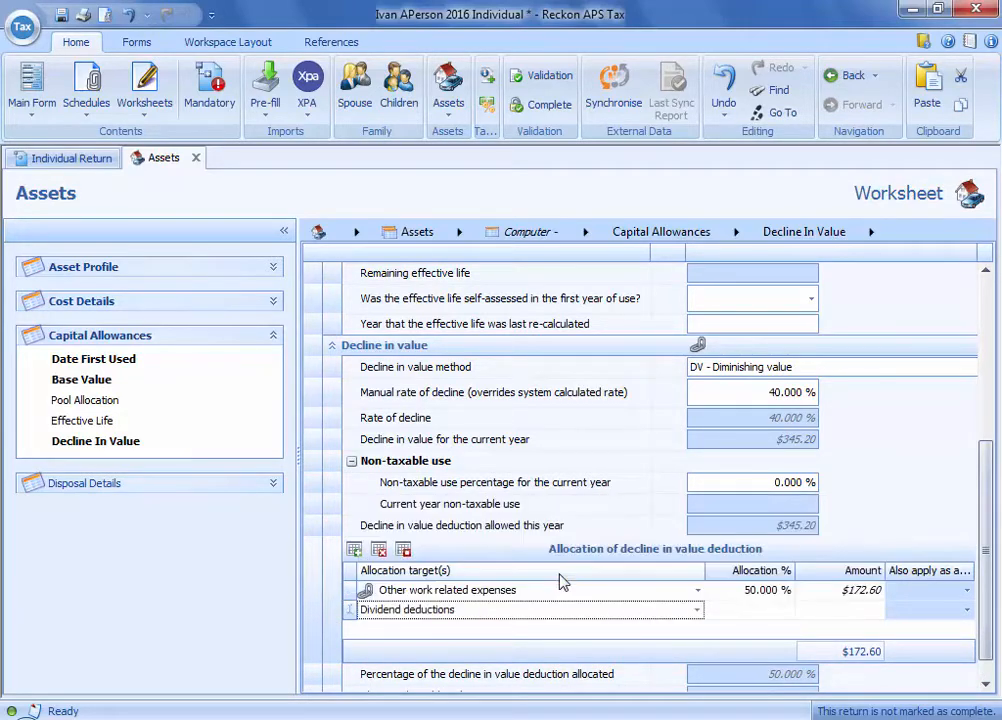
pyautogui.click(755, 611)
pyautogui.write('50')
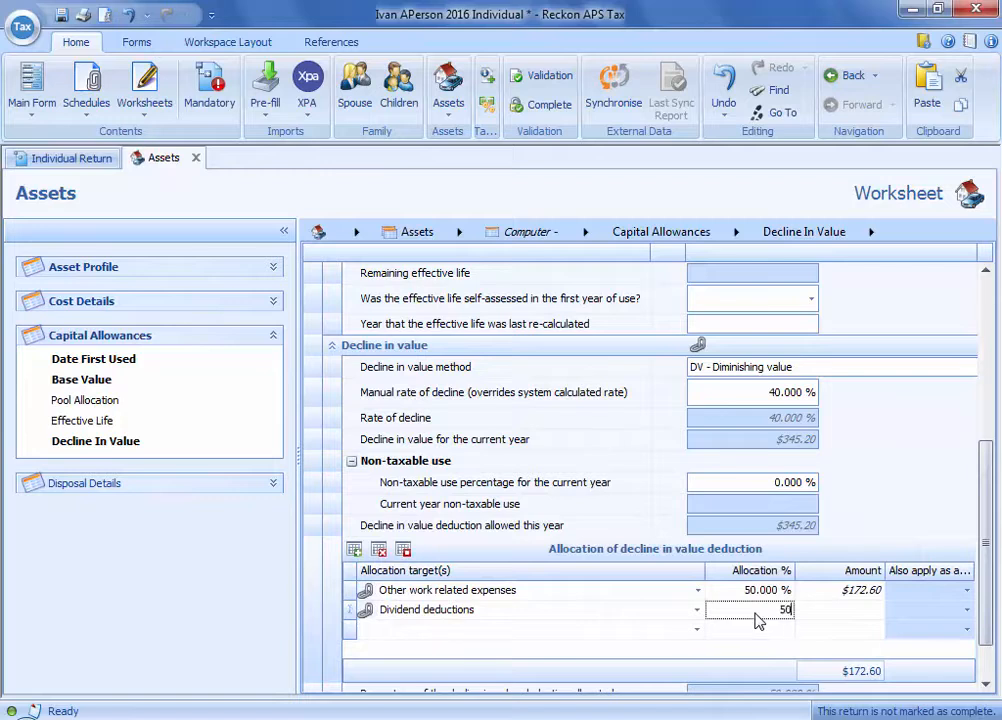
pyautogui.press('Tab')
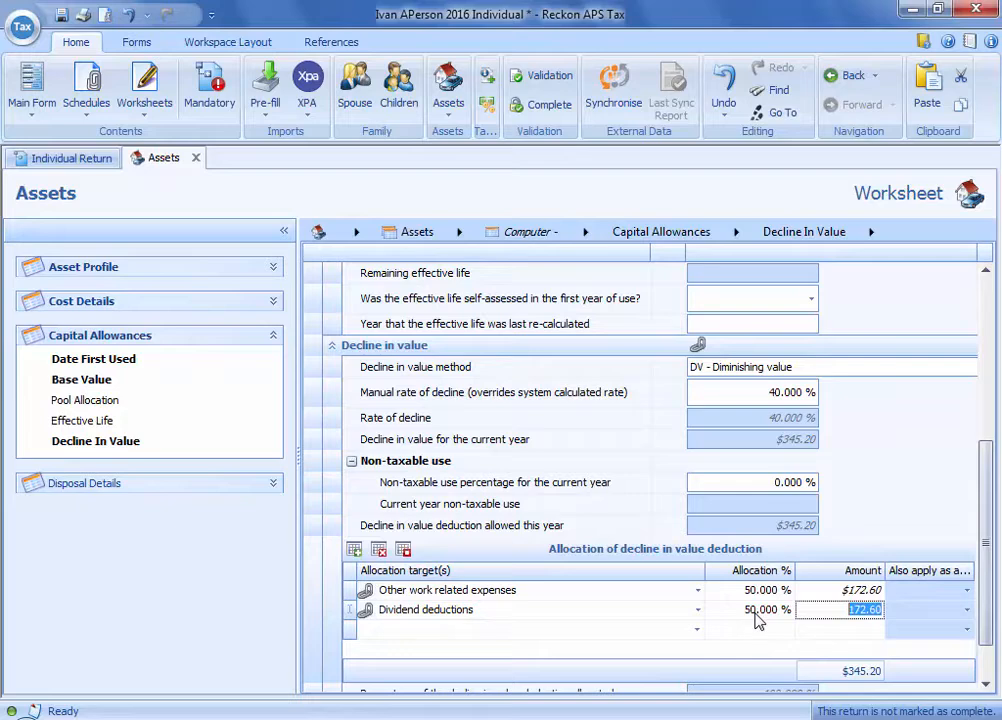
pyautogui.click(816, 592)
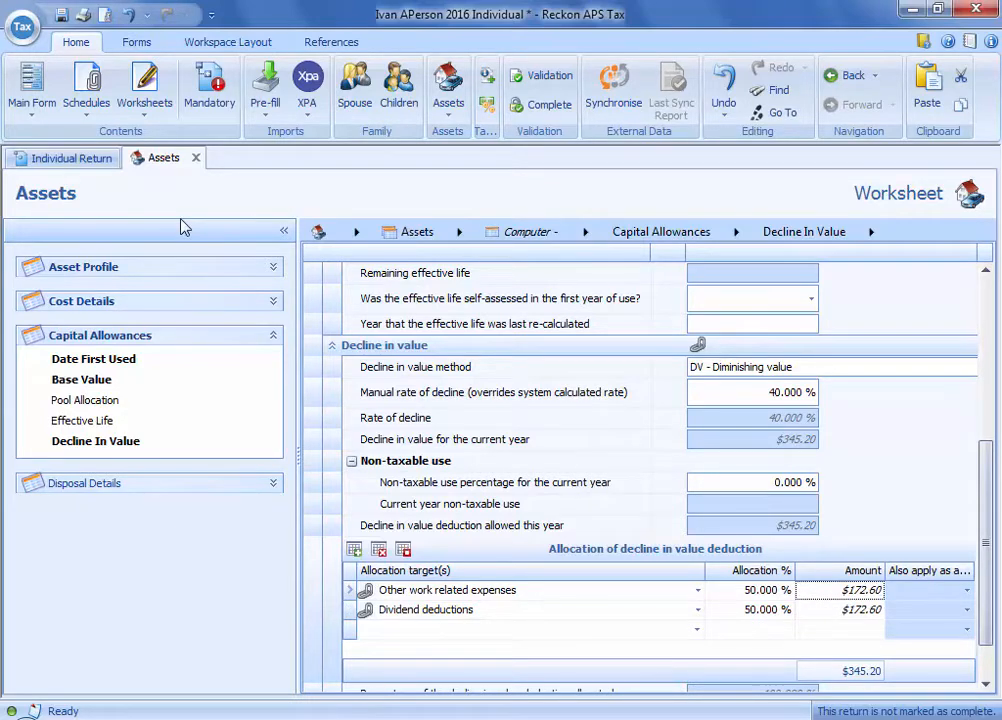
# - Examine the details of D5 Other work related expenses and D8 Dividend deductions in the Individual Return
pyautogui.click(88, 160)
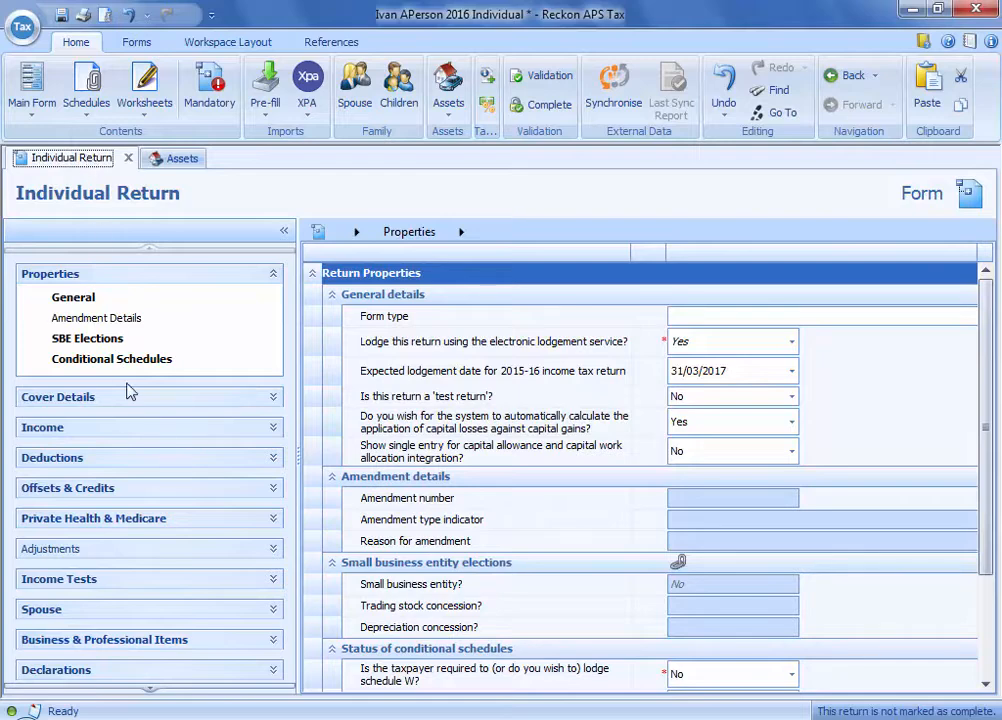
pyautogui.click(274, 458)
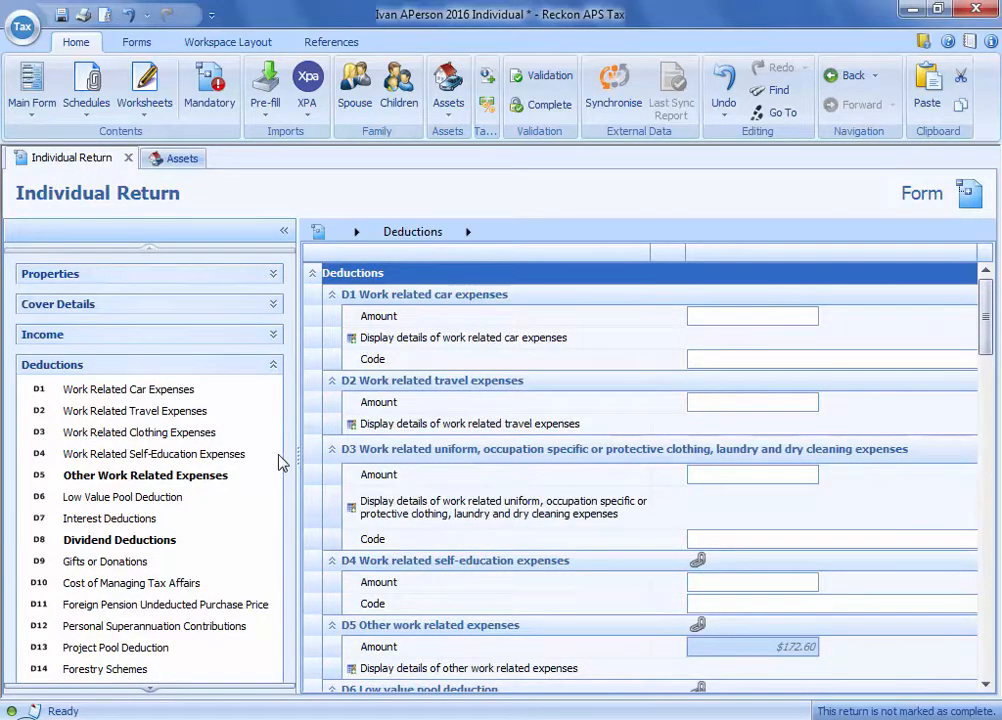
pyautogui.click(190, 482)
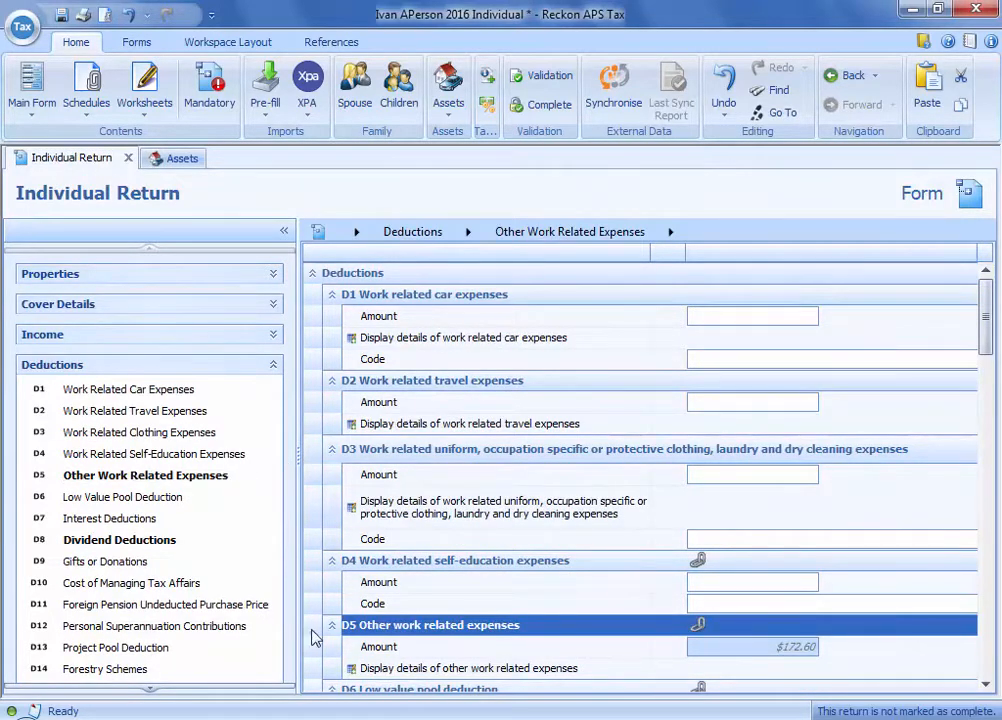
pyautogui.click(352, 669)
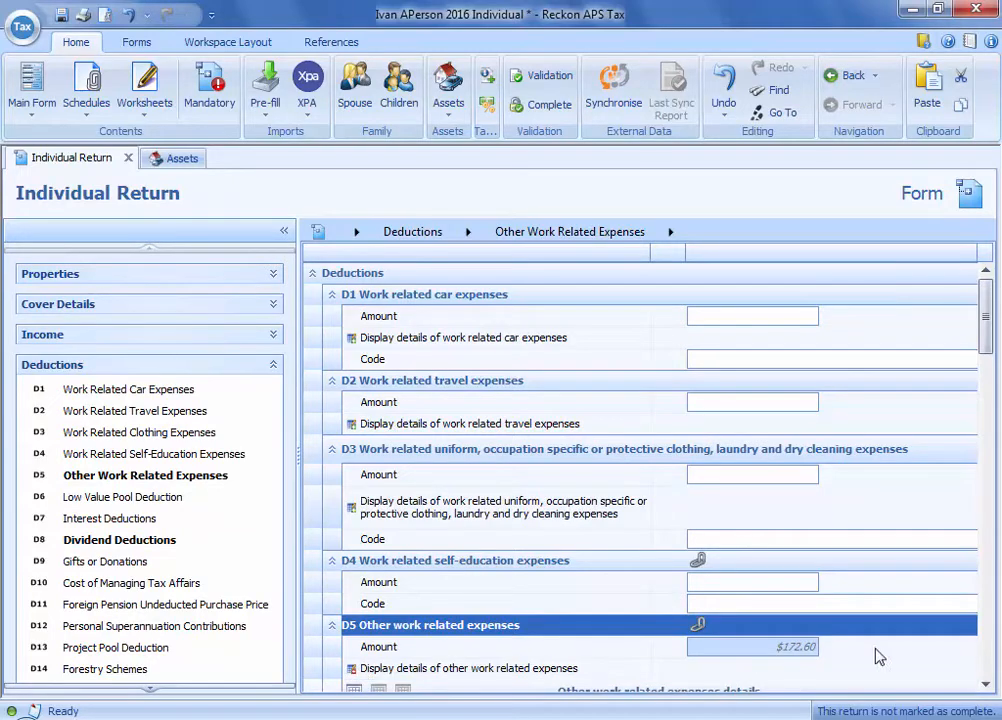
pyautogui.click(985, 685)
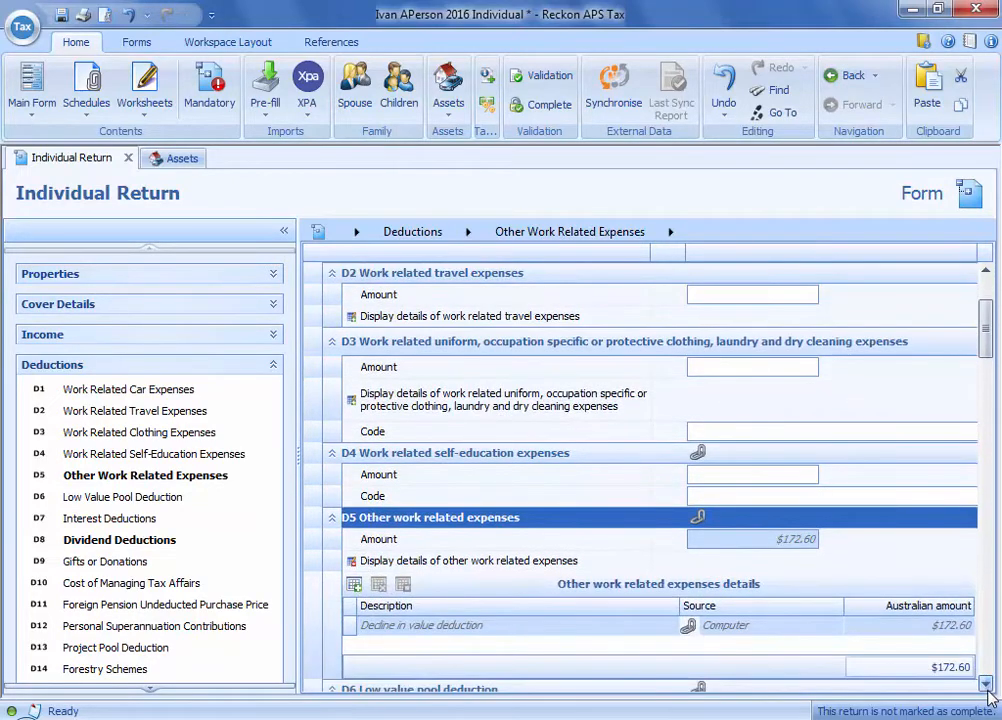
pyautogui.click(145, 541)
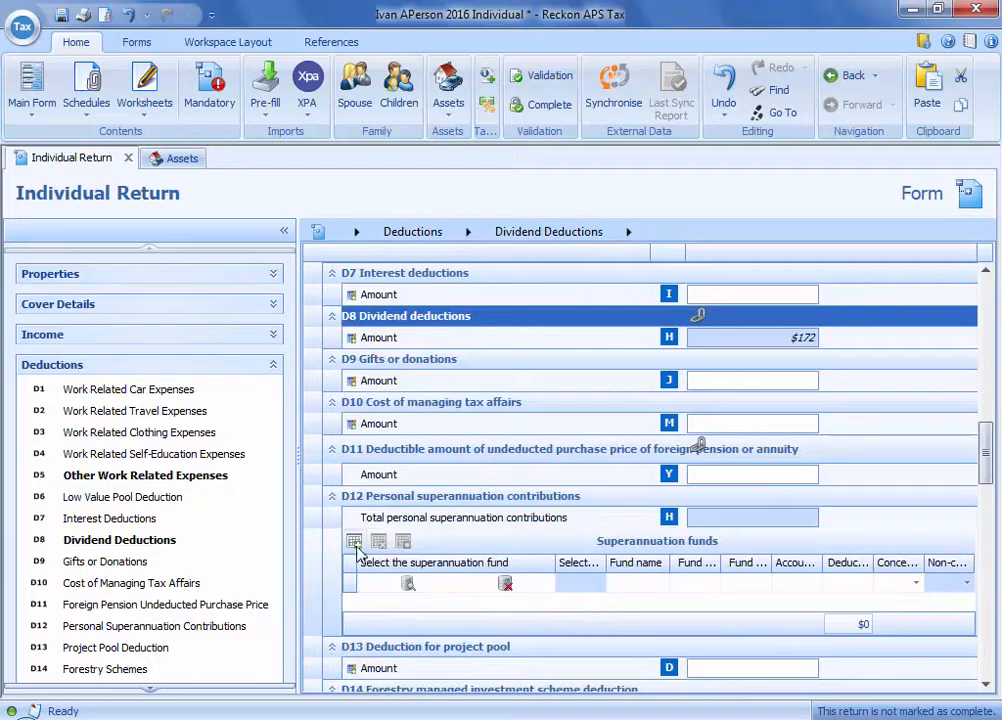
pyautogui.click(351, 339)
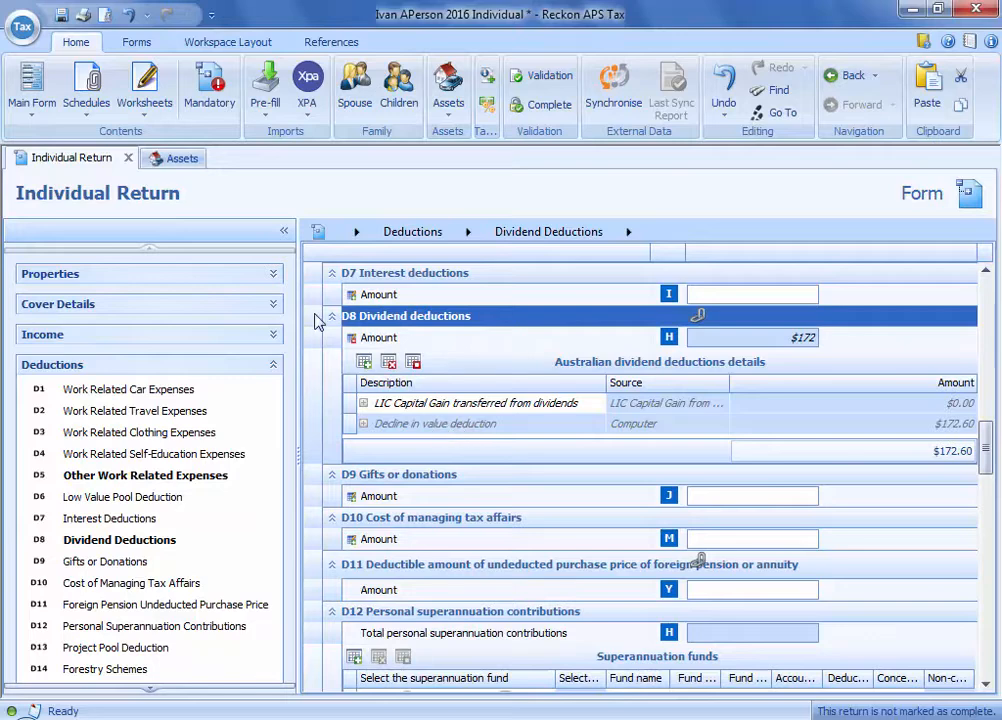
# - Start a new asset Reckon Limited (RKN) of type SHR - Shares, purchased 1/08/2015 for $15,200 and listed on an Australian securities exchange
pyautogui.click(183, 158)
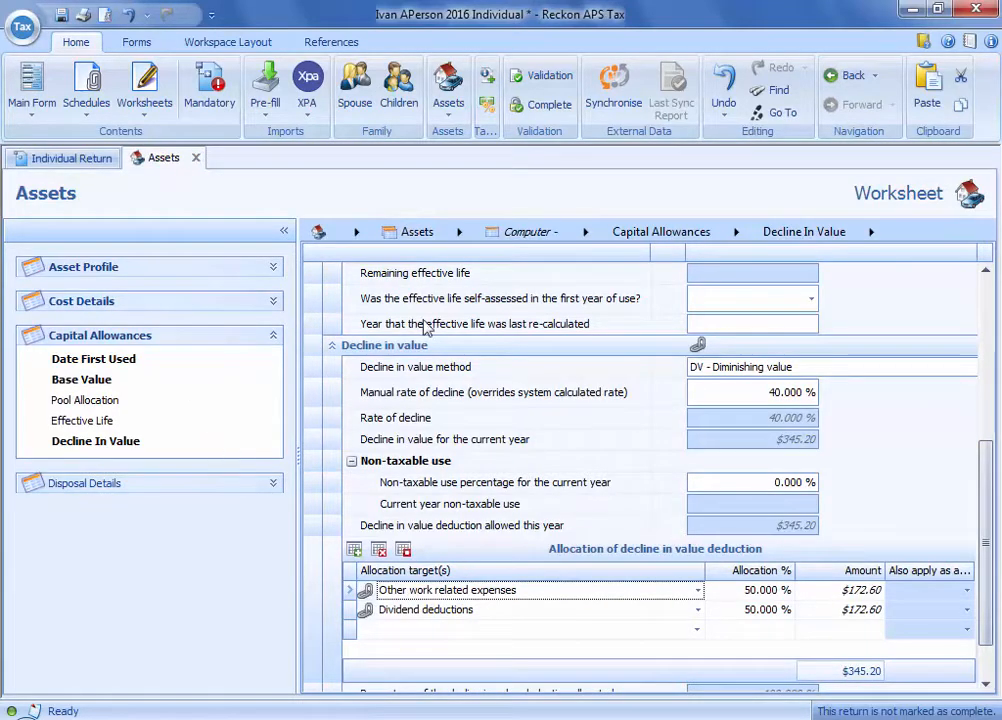
pyautogui.click(460, 232)
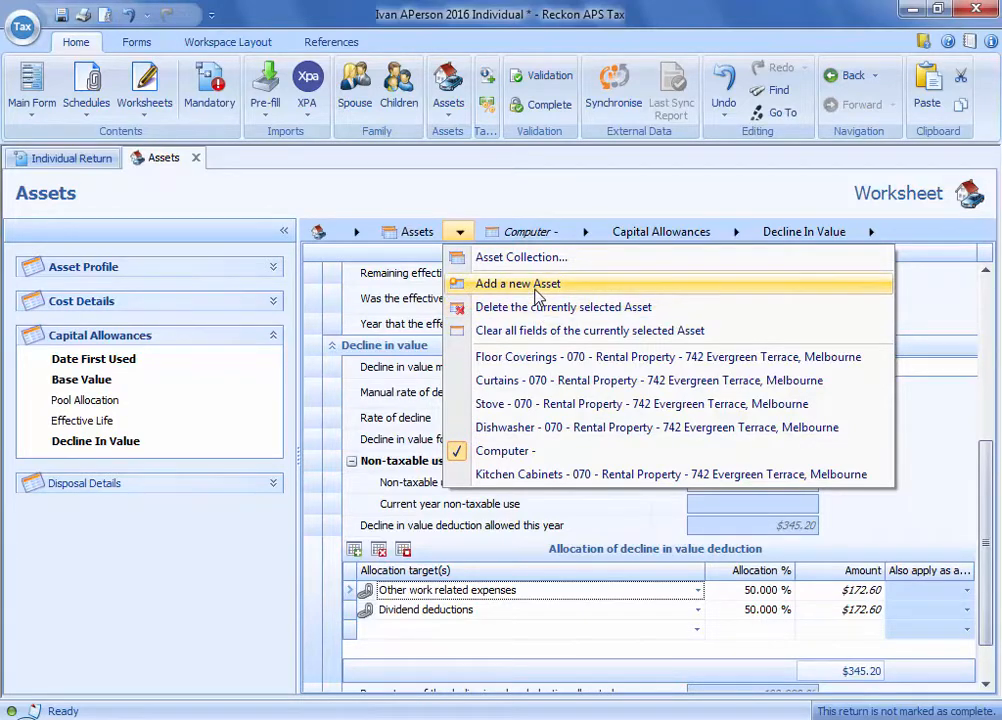
pyautogui.click(537, 287)
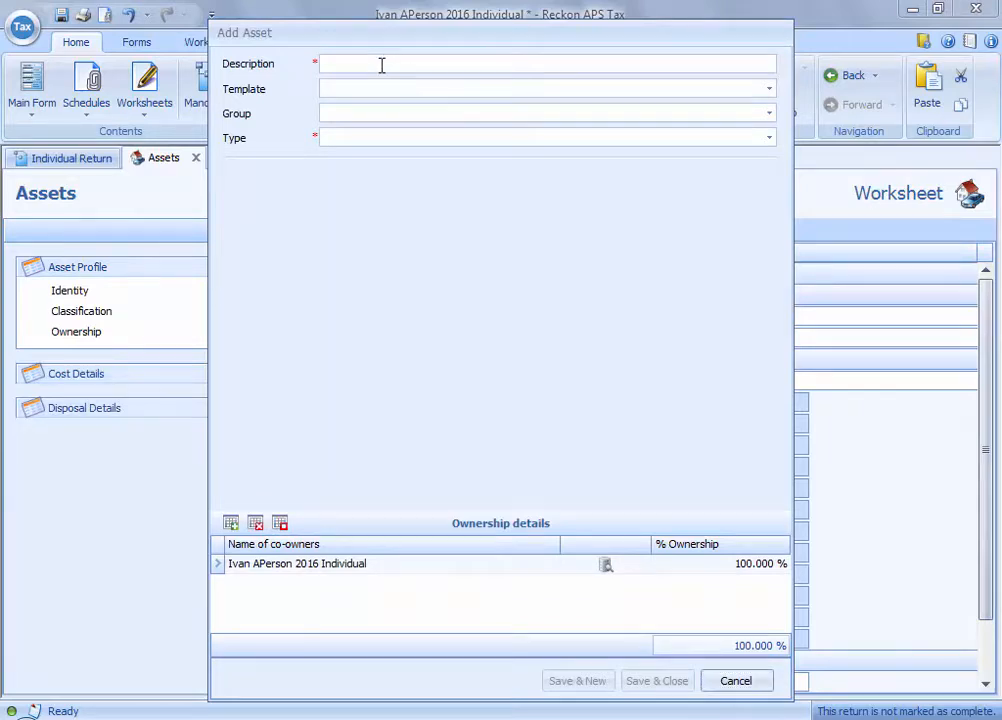
pyautogui.write('Reckon Limited (RKN')
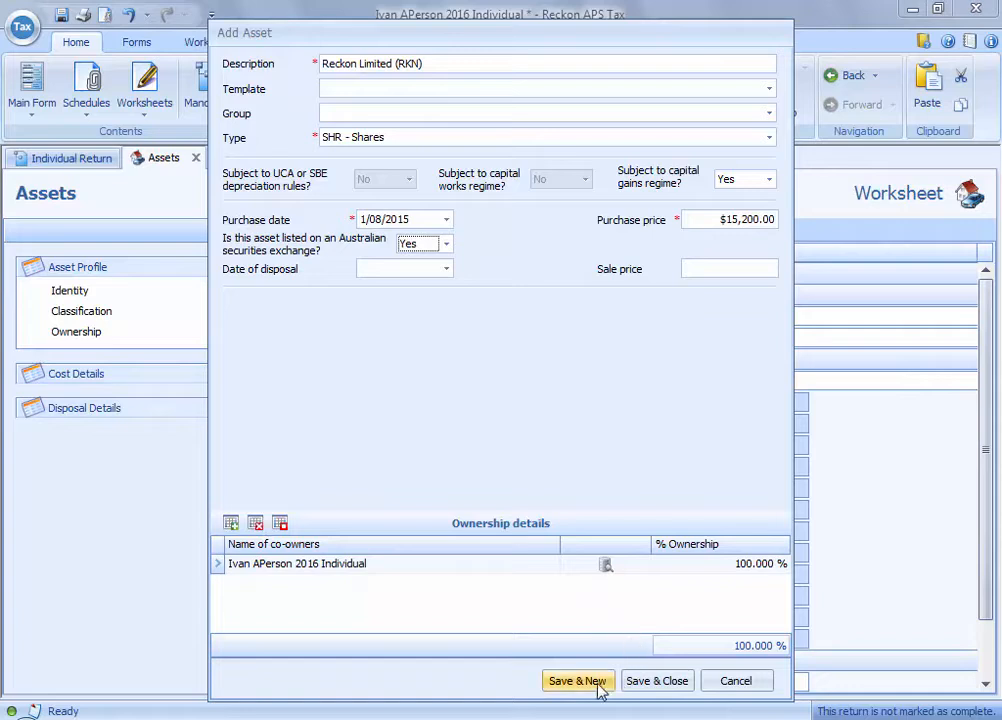
# - Set the taxpayer's ownership of the Reckon Limited shares to 50%
pyautogui.click(514, 568)
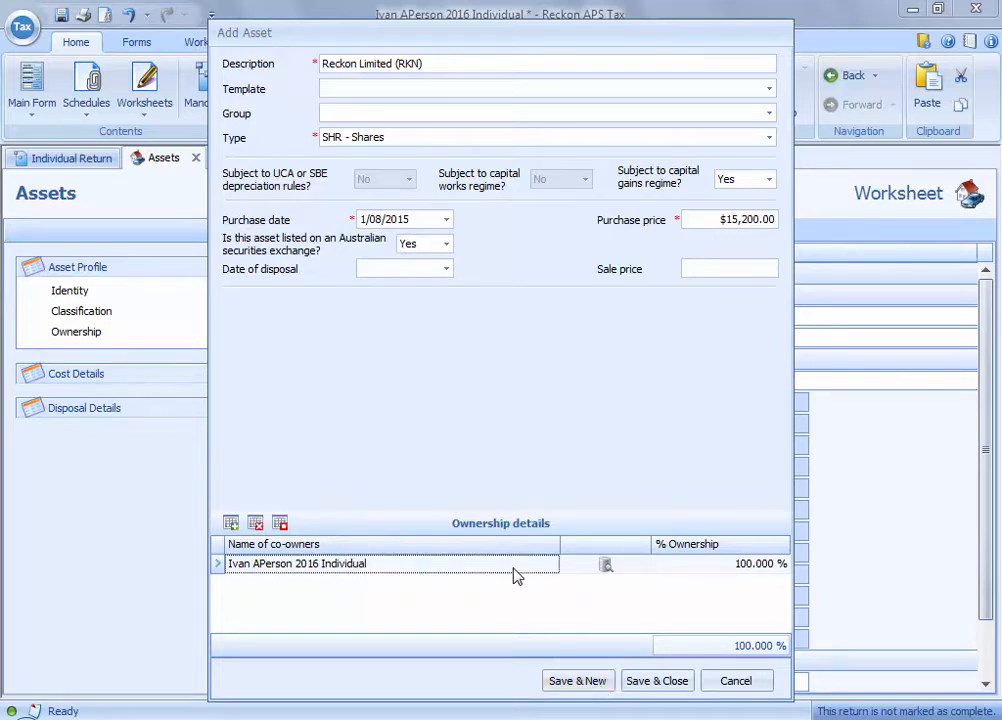
pyautogui.click(727, 576)
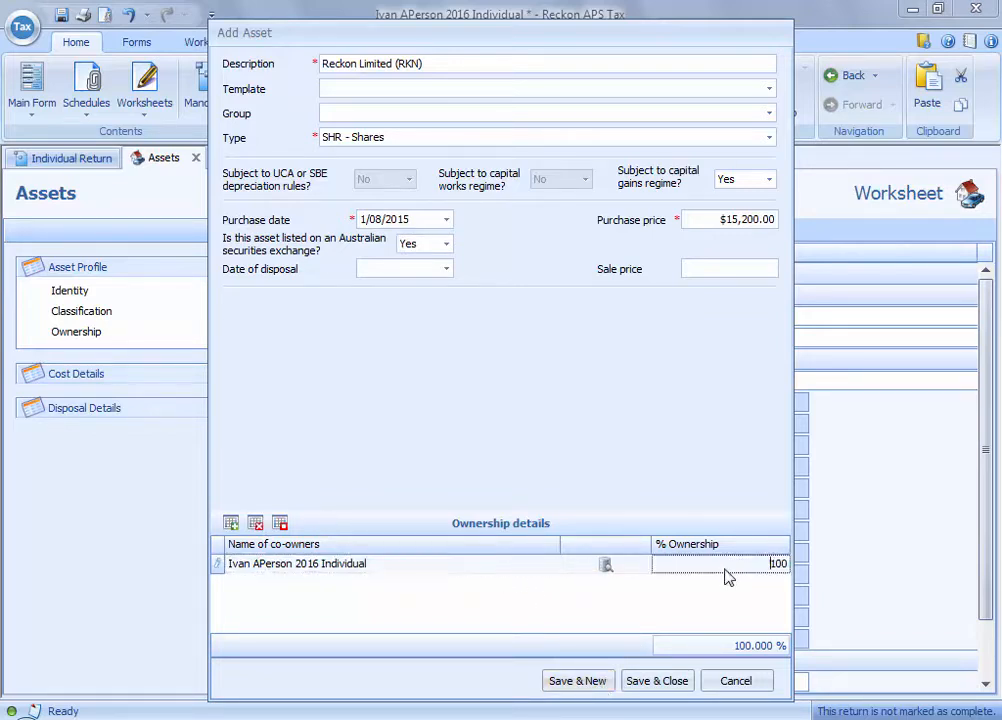
pyautogui.write('50')
pyautogui.press('Return')
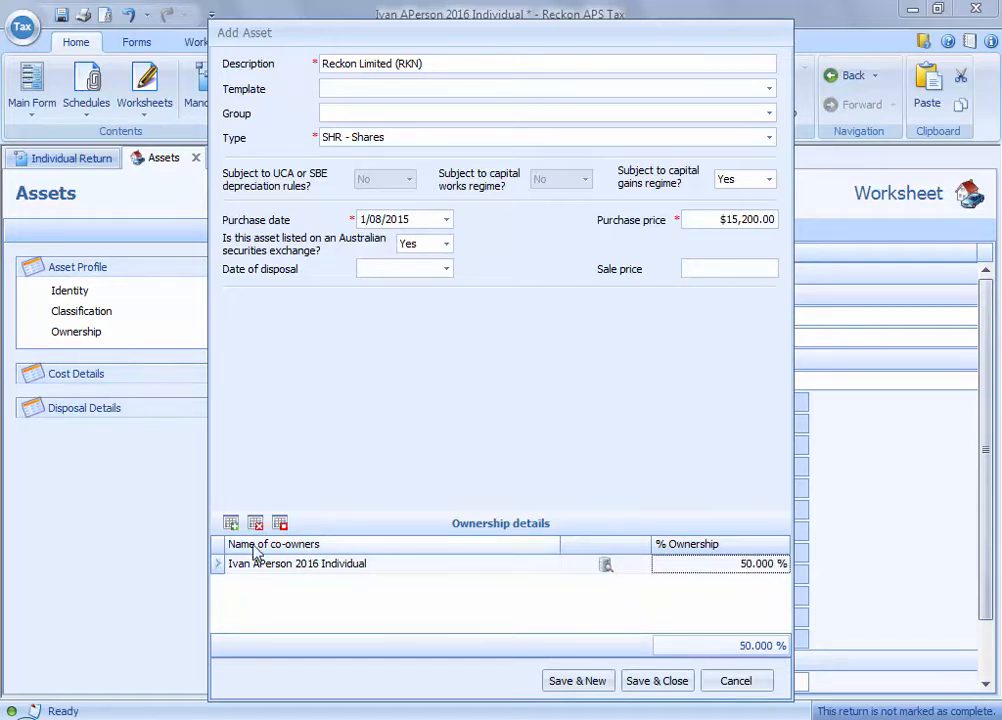
# - Add a second co-owner to the shares, choosing the taxpayer's spouse from the Relationships list
pyautogui.click(231, 523)
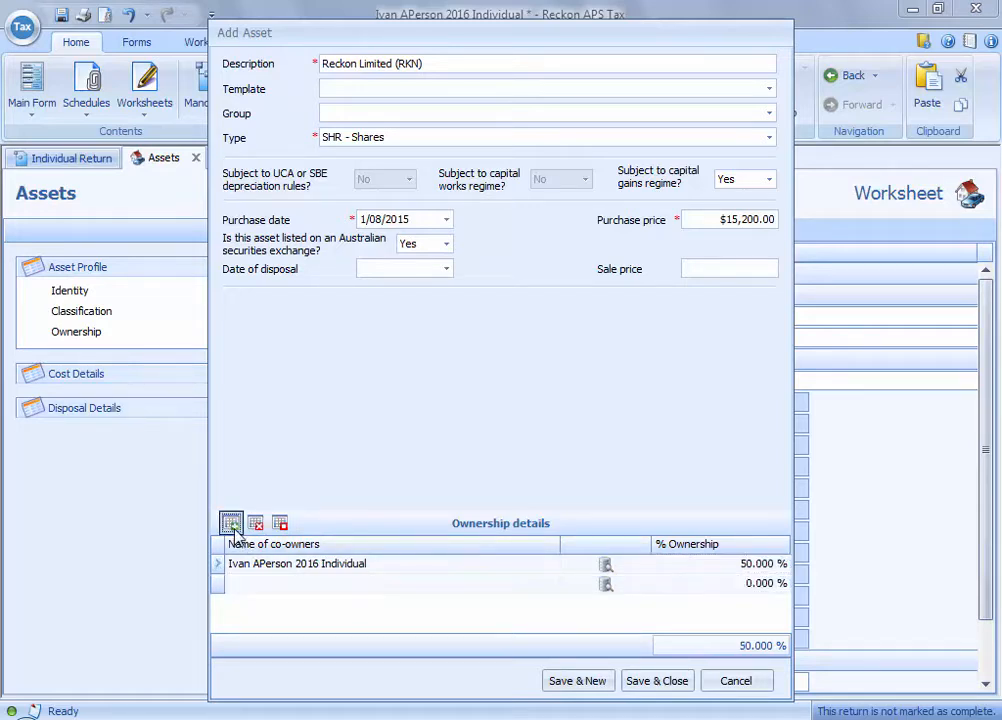
pyautogui.click(607, 590)
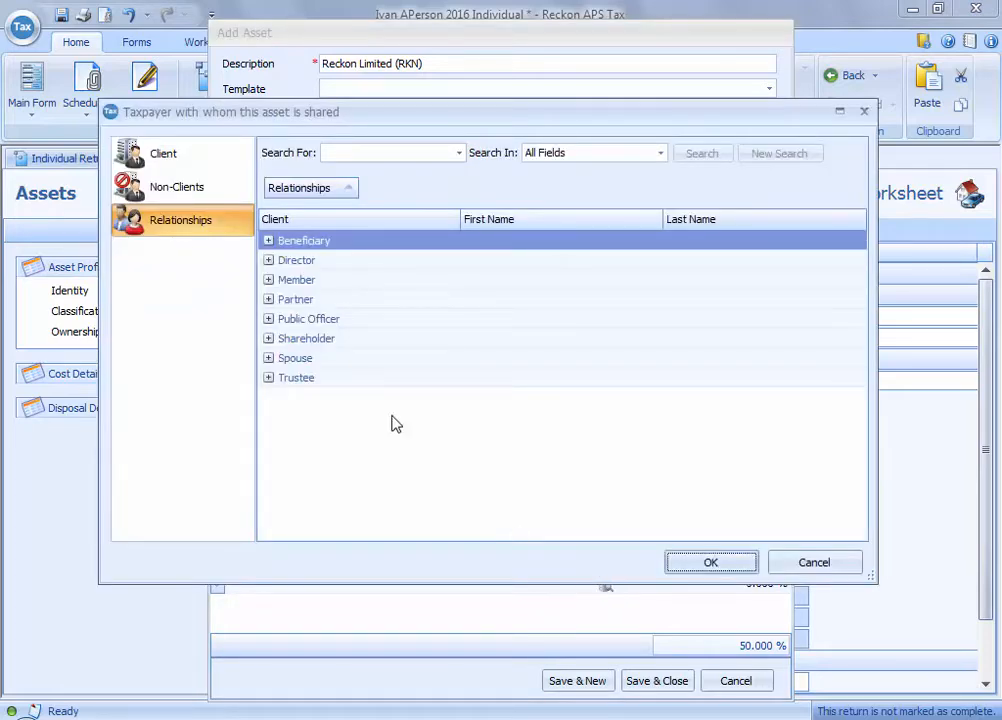
pyautogui.click(268, 358)
pyautogui.click(305, 378)
pyautogui.click(687, 562)
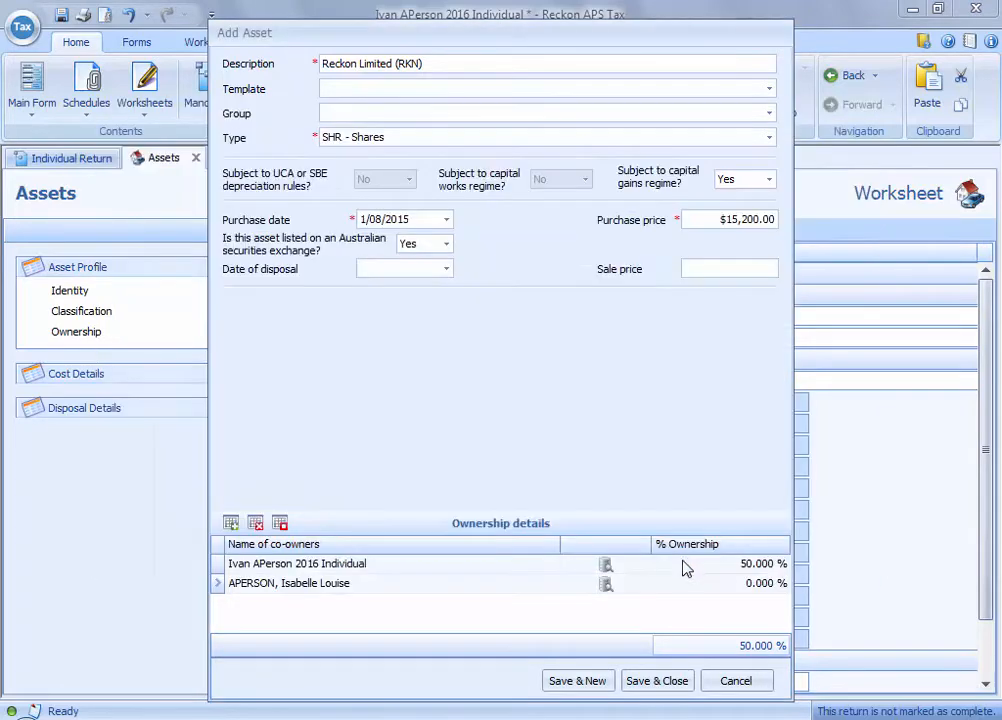
# - Save the new Reckon Limited (RKN) asset and describe its acquisition cost as 10,000 Ordinary Shares in Costs Incurred
pyautogui.click(651, 684)
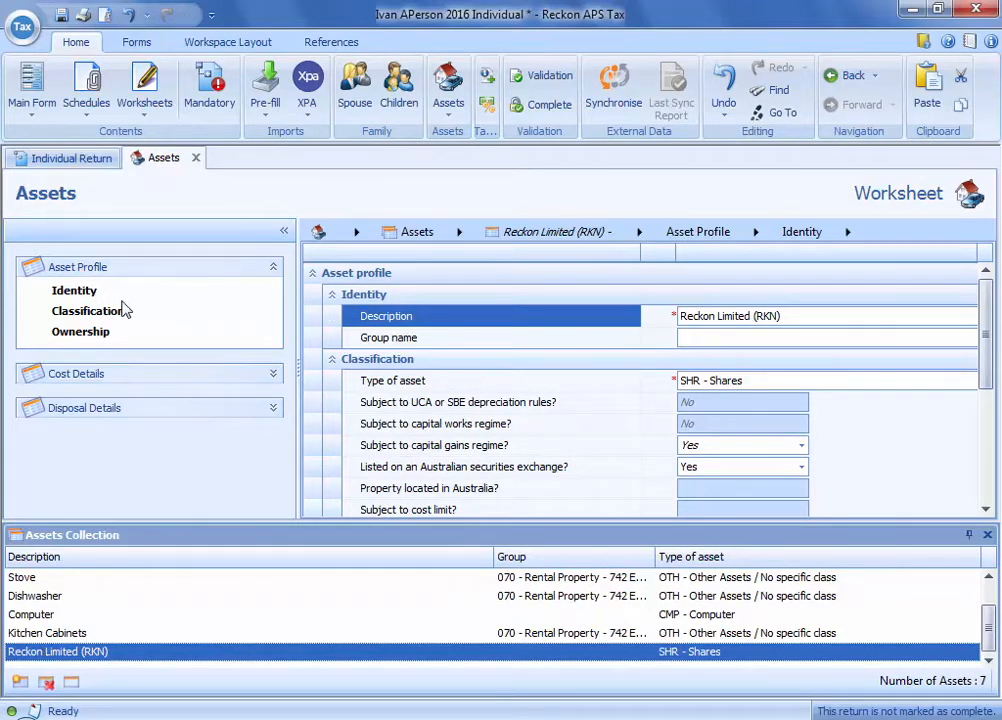
pyautogui.click(272, 373)
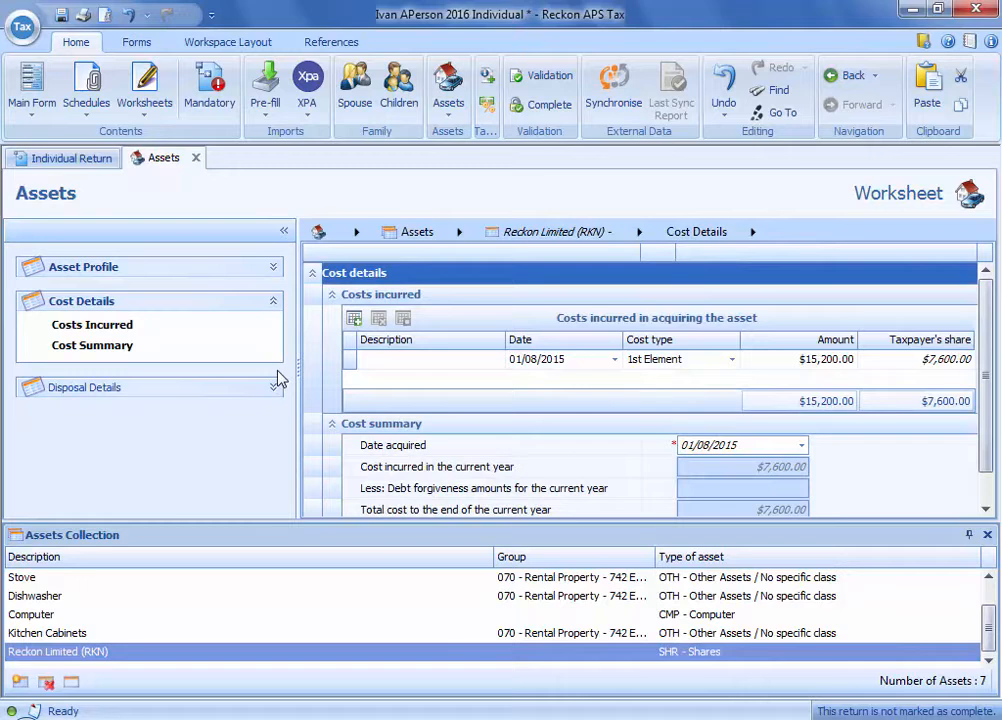
pyautogui.click(431, 359)
pyautogui.write('10,000 Ordinary Shares')
pyautogui.press('Tab')
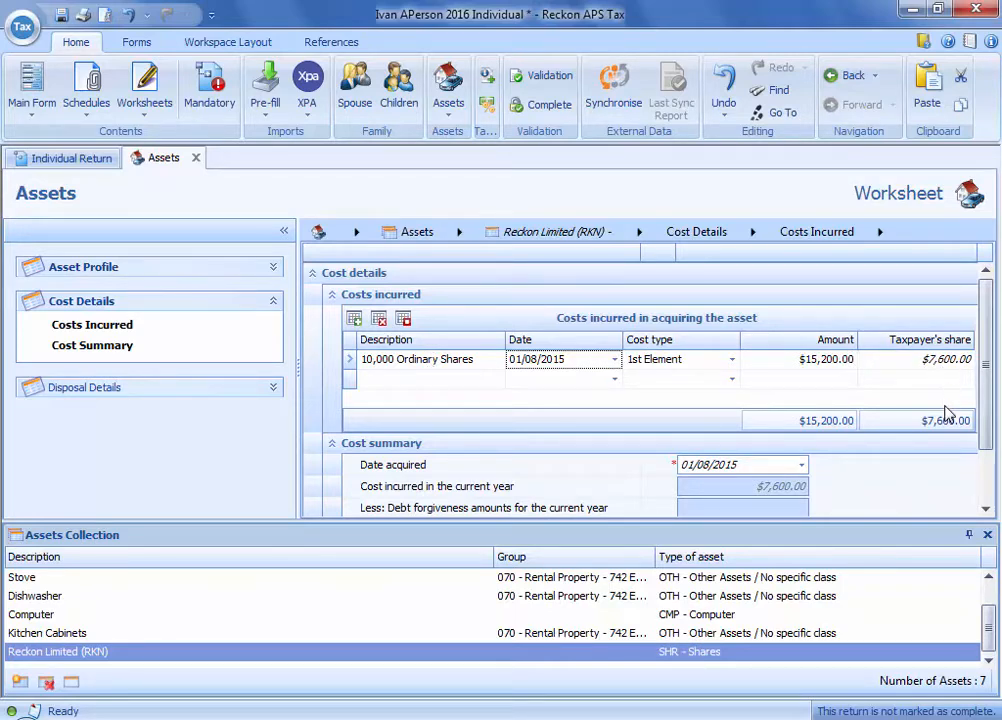
# - Record the disposal of the Reckon Limited shares on 30/06/2016 without roll-over relief, with sale proceeds of $18,100
pyautogui.click(459, 233)
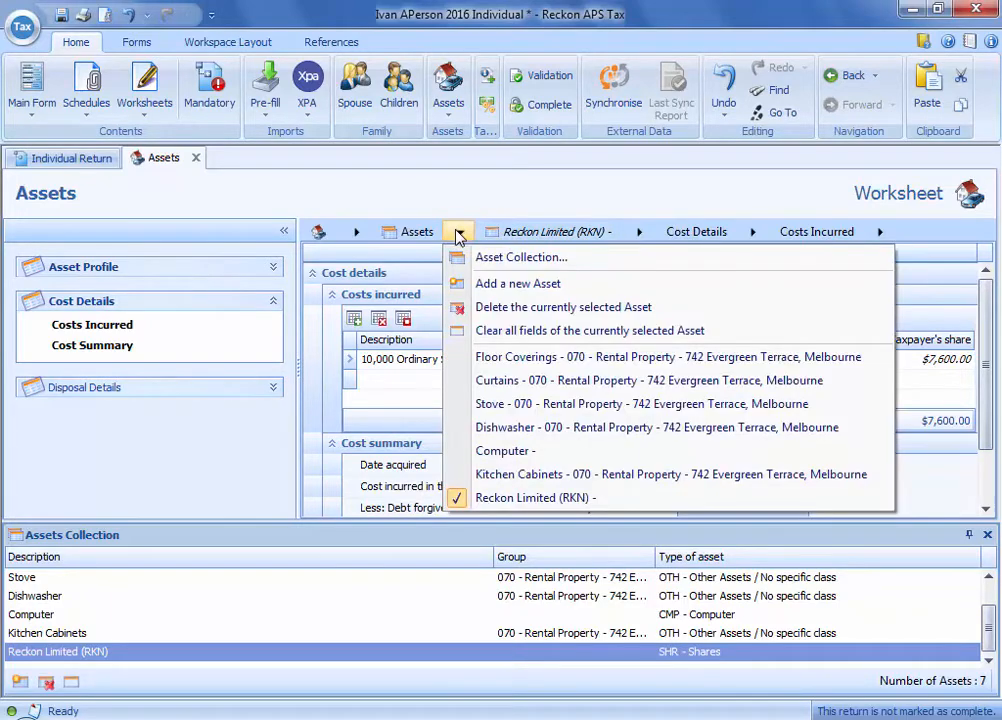
pyautogui.click(490, 497)
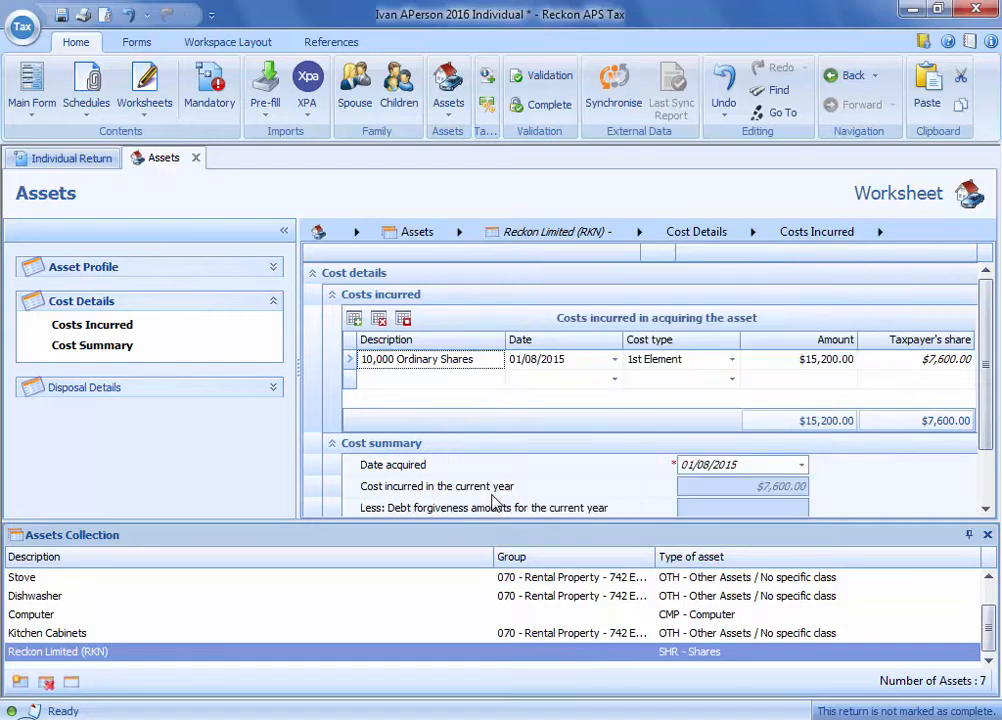
pyautogui.click(268, 388)
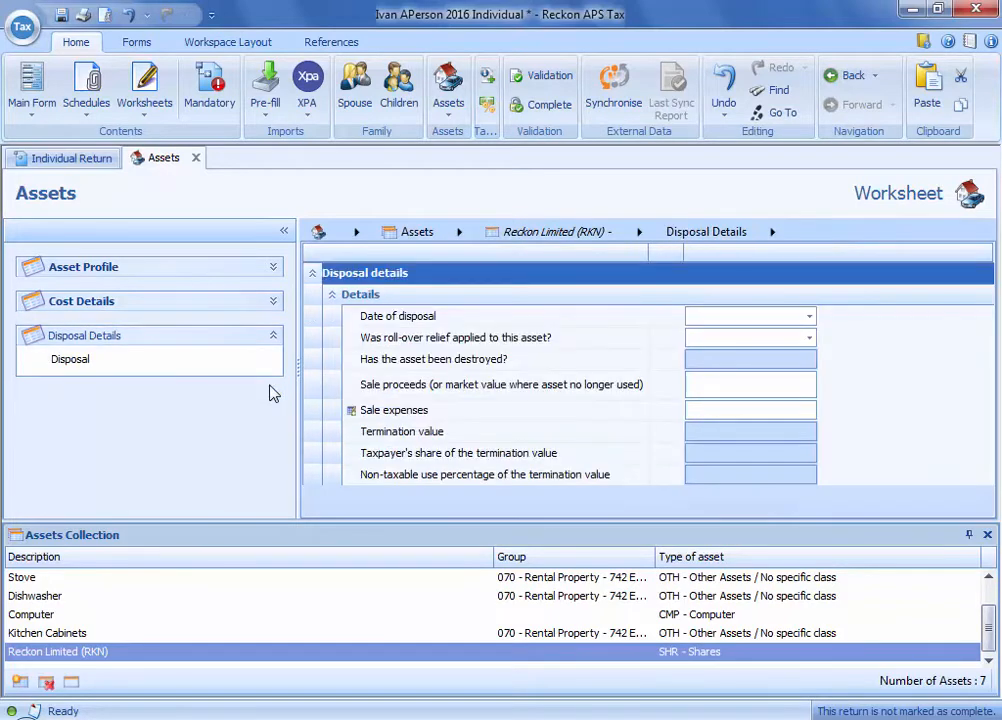
pyautogui.click(784, 317)
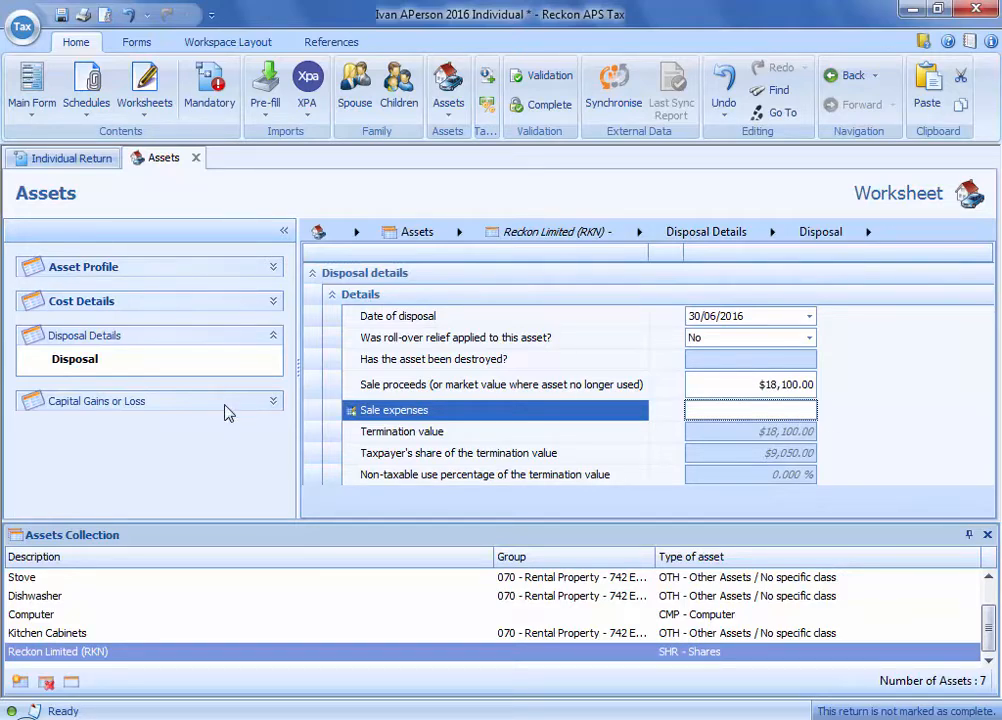
# - Examine the current year capital gains in the Capital Gains Tax schedule and its linked Capital Gains and Losses worksheet
pyautogui.click(90, 160)
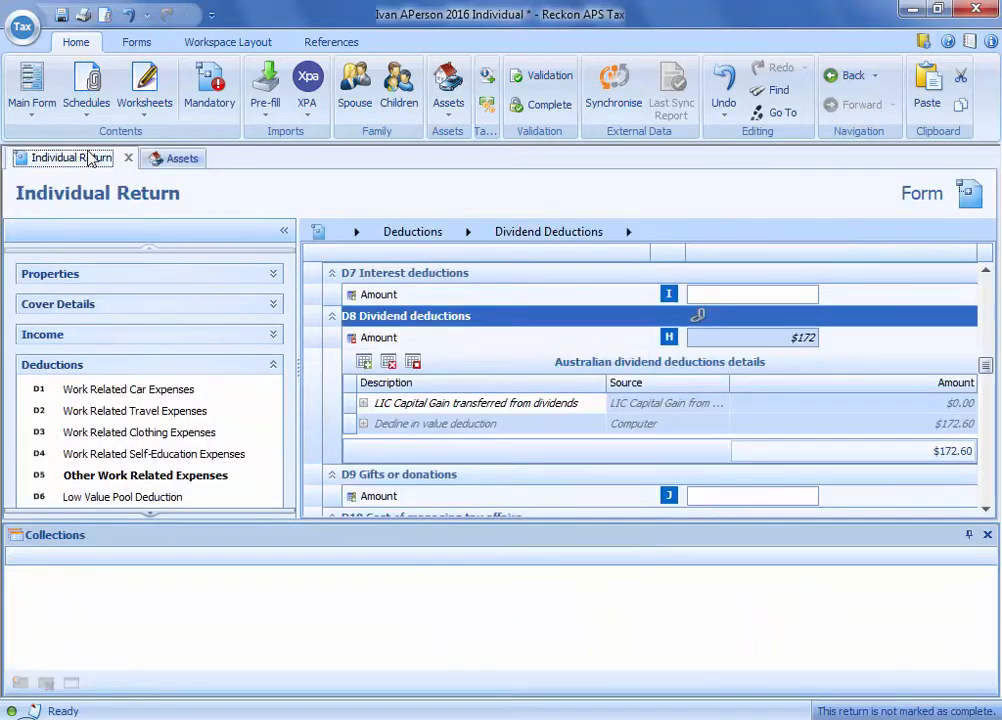
pyautogui.click(88, 100)
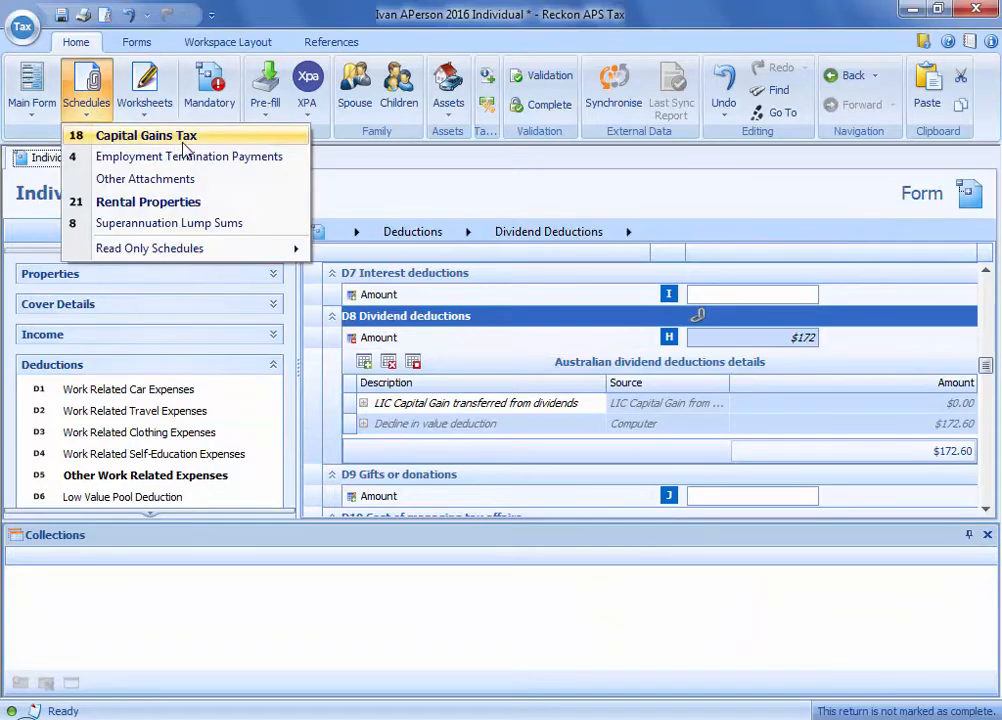
pyautogui.click(150, 135)
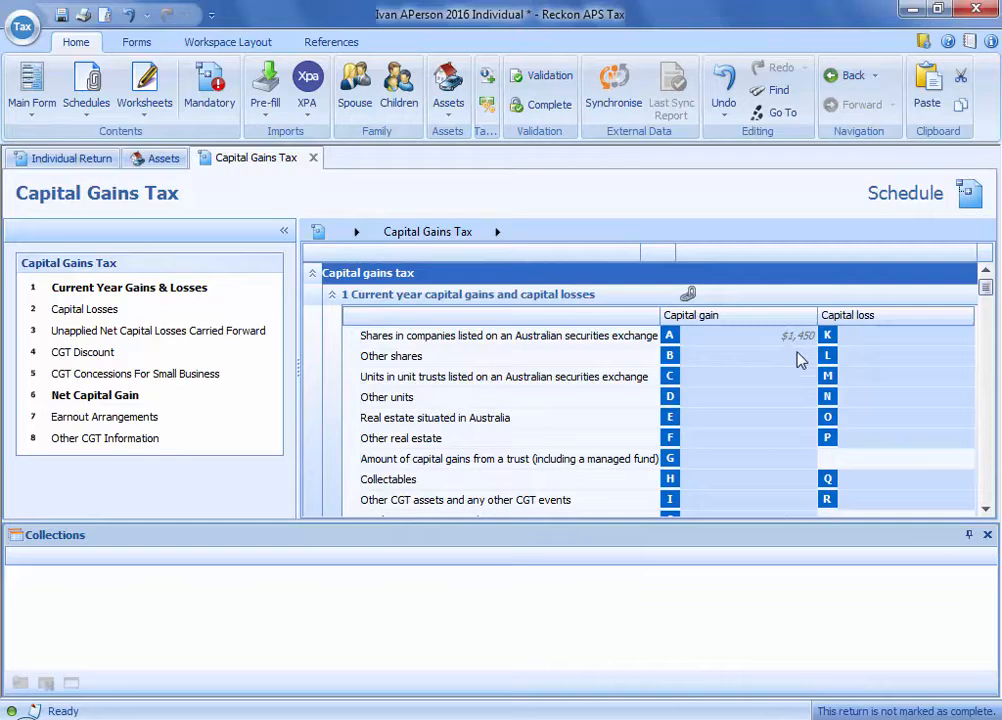
pyautogui.scroll(-1, 985, 491)
pyautogui.scroll(-3, 985, 497)
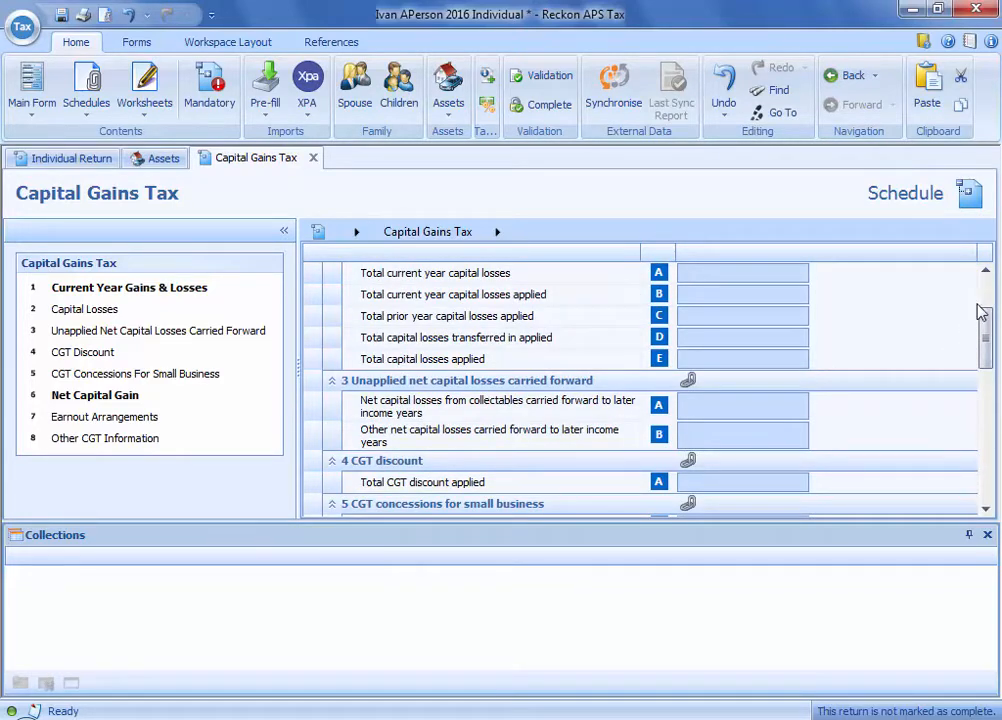
pyautogui.moveTo(985, 345); pyautogui.dragTo(984, 302)
pyautogui.click(694, 293)
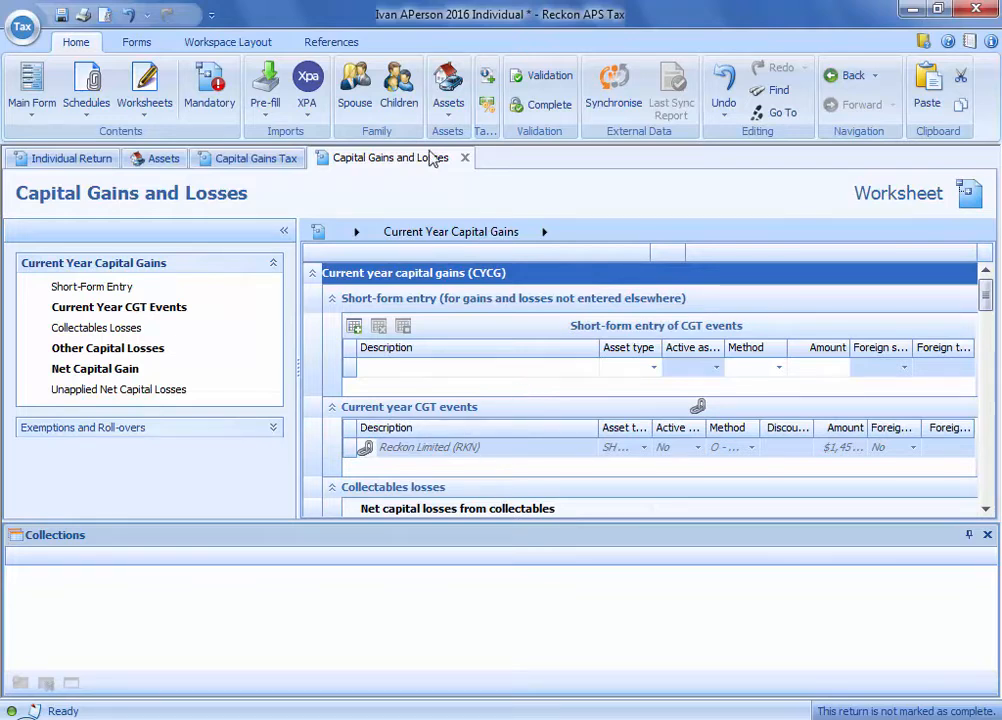
pyautogui.click(442, 113)
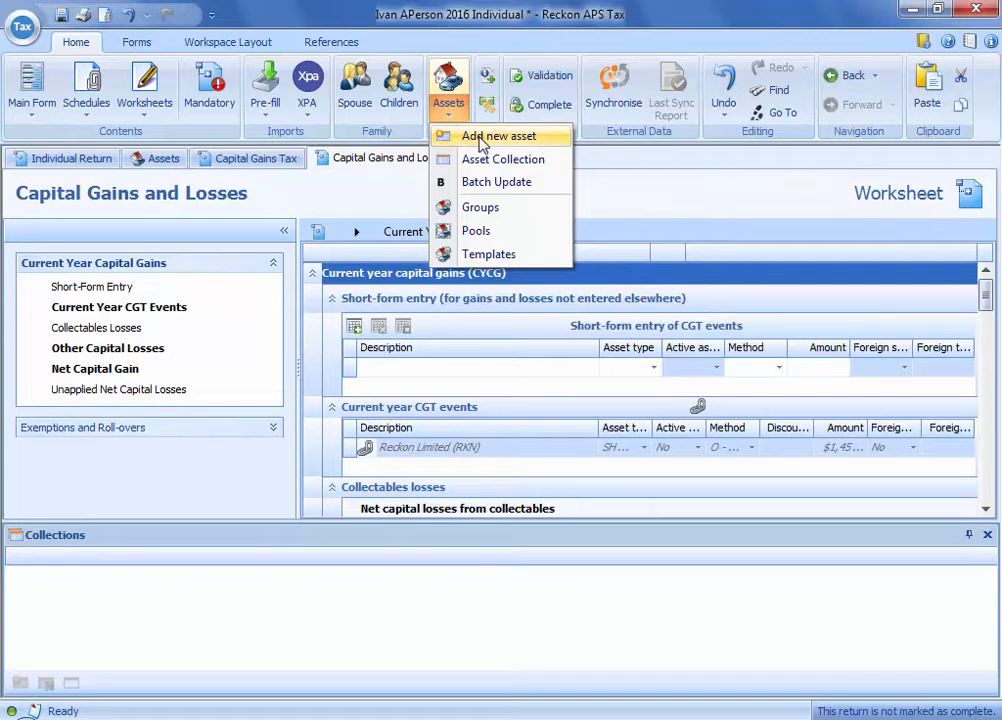
pyautogui.click(385, 198)
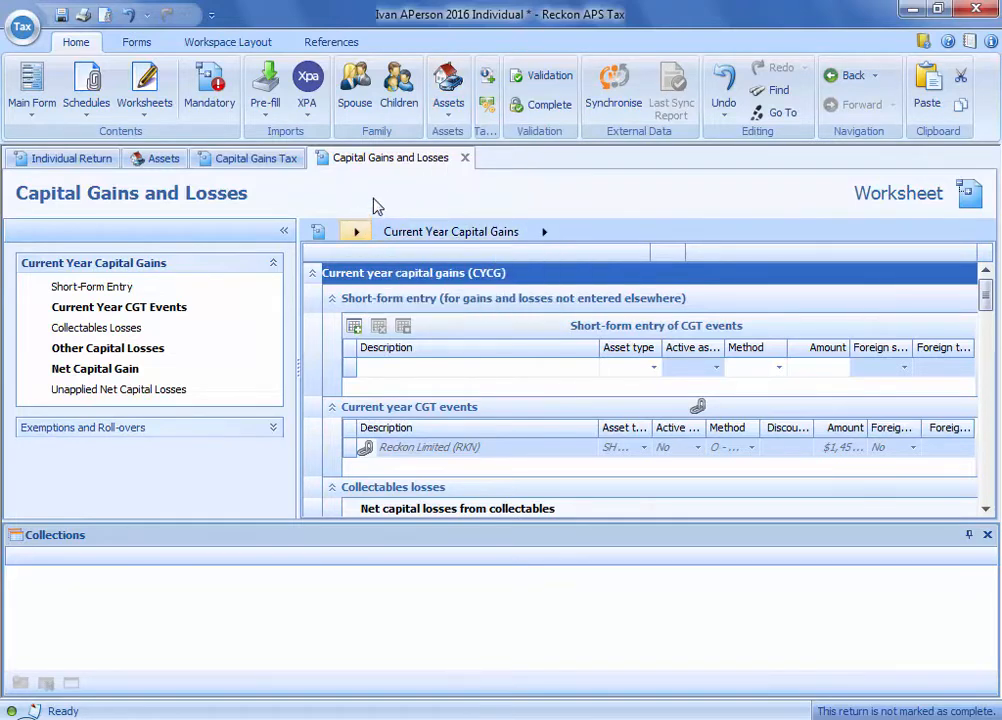
pyautogui.click(152, 158)
pyautogui.click(459, 231)
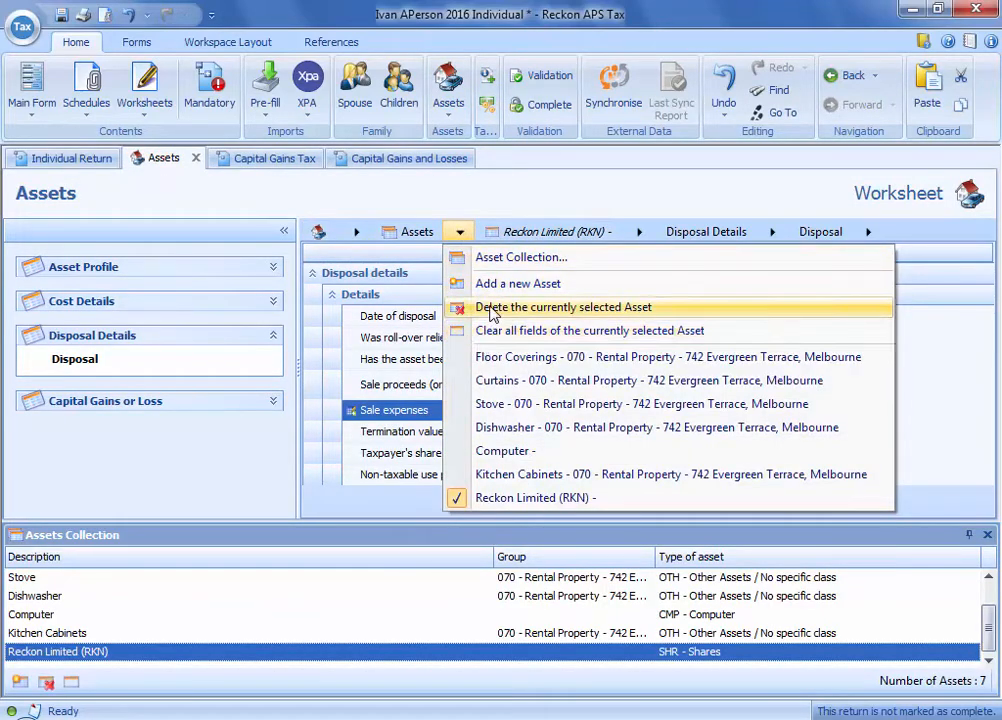
pyautogui.click(459, 231)
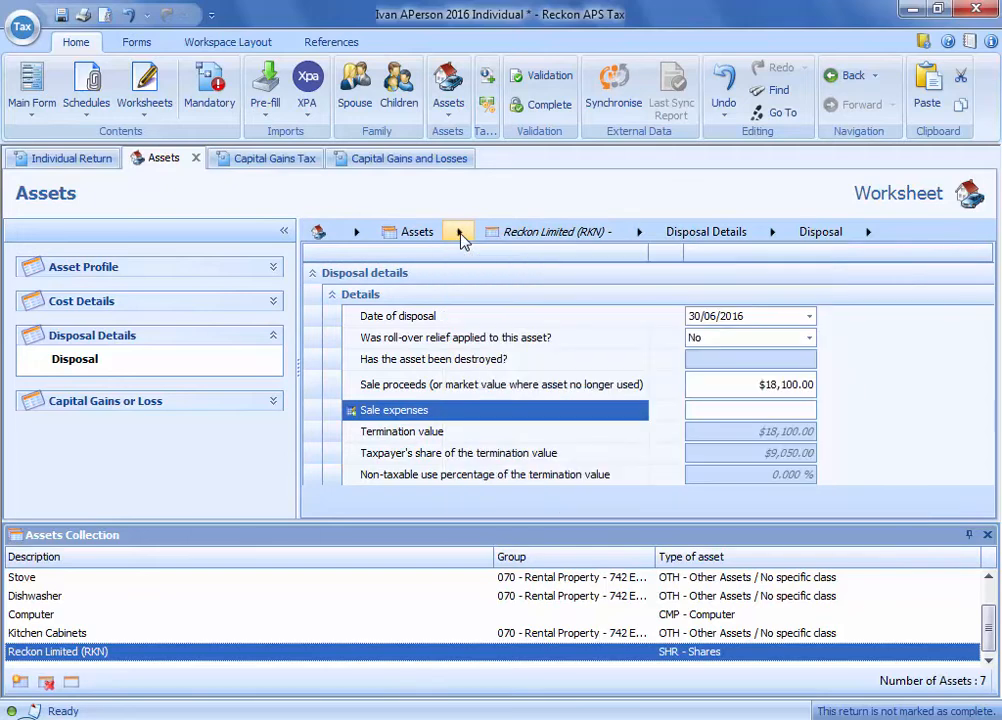
# - Start a new asset described as Smart phone, of type OTH - Other Assets / No specific class
pyautogui.click(448, 115)
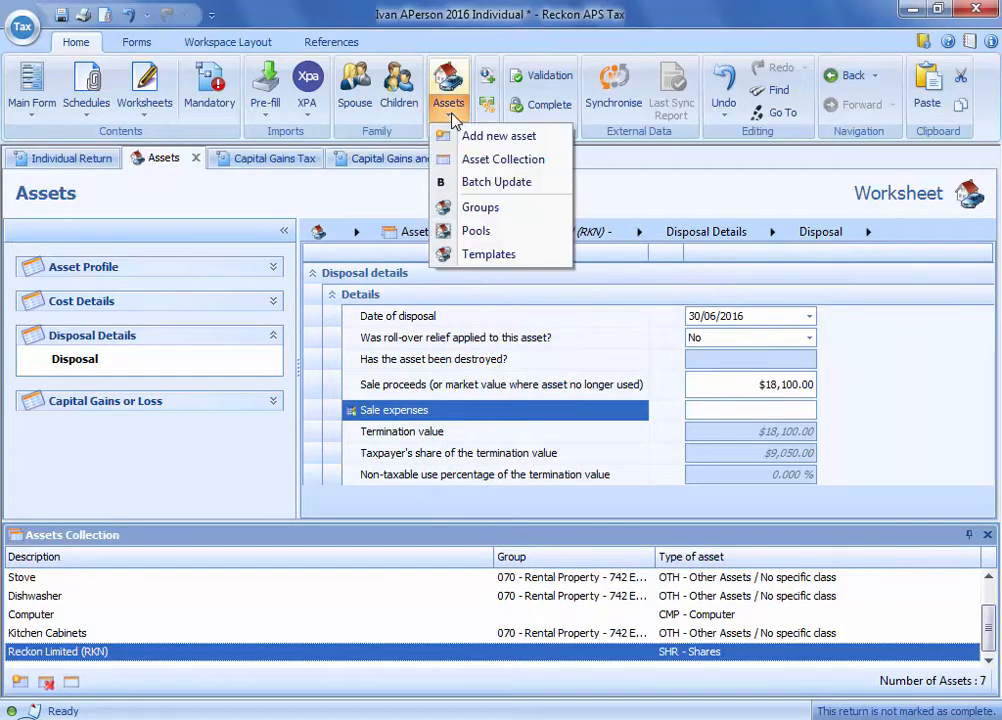
pyautogui.click(484, 140)
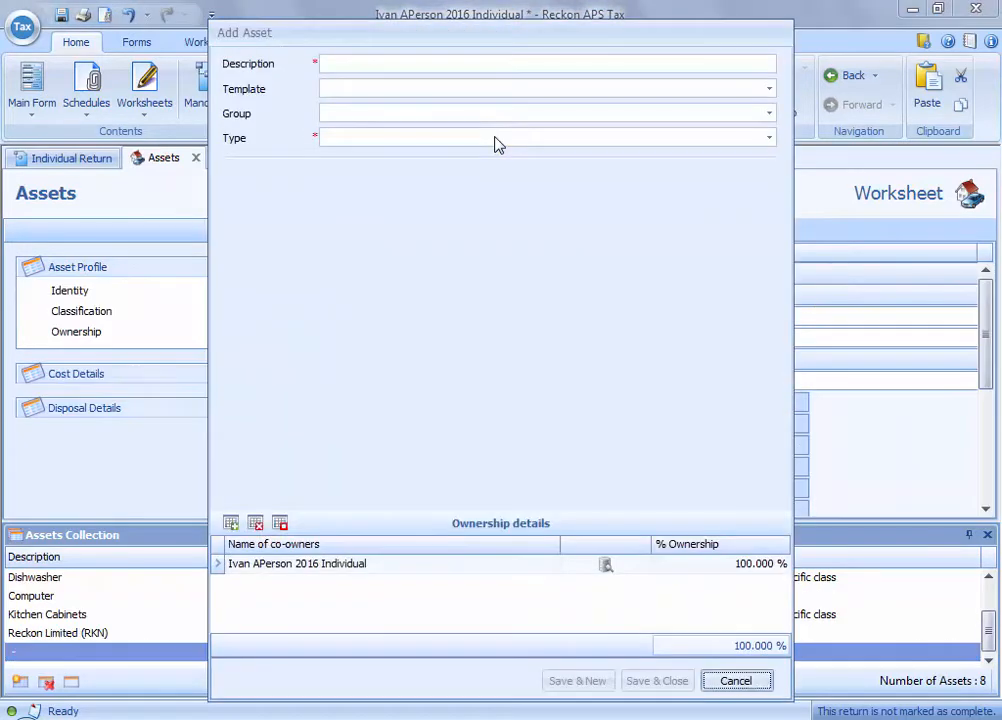
pyautogui.click(470, 62)
pyautogui.write('Smart phone')
pyautogui.press('Tab')
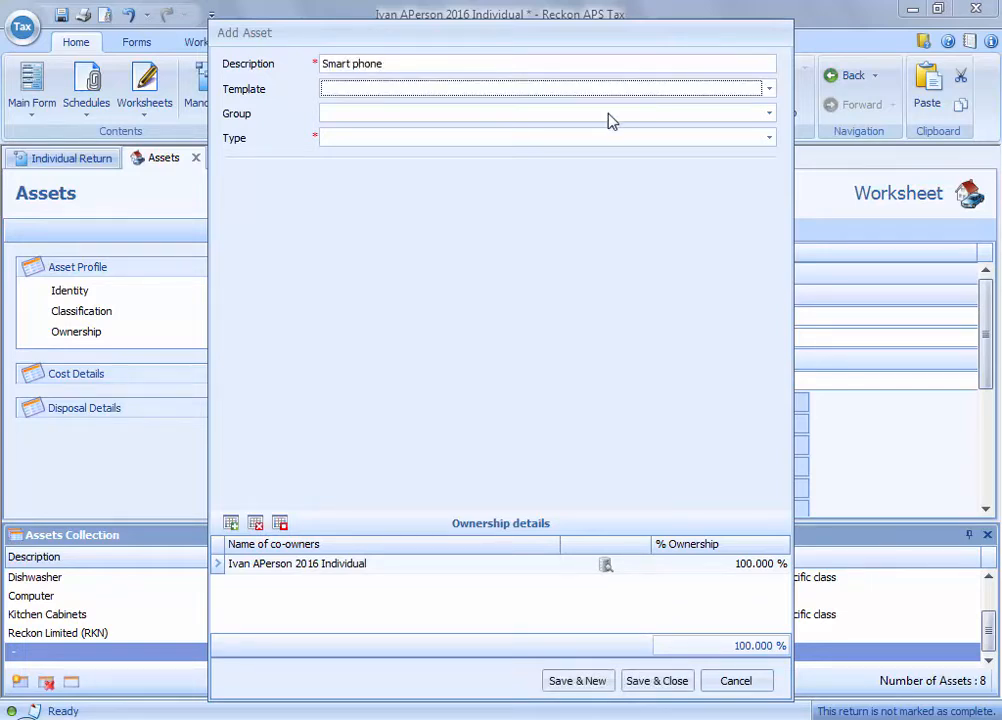
pyautogui.click(606, 140)
pyautogui.click(560, 172)
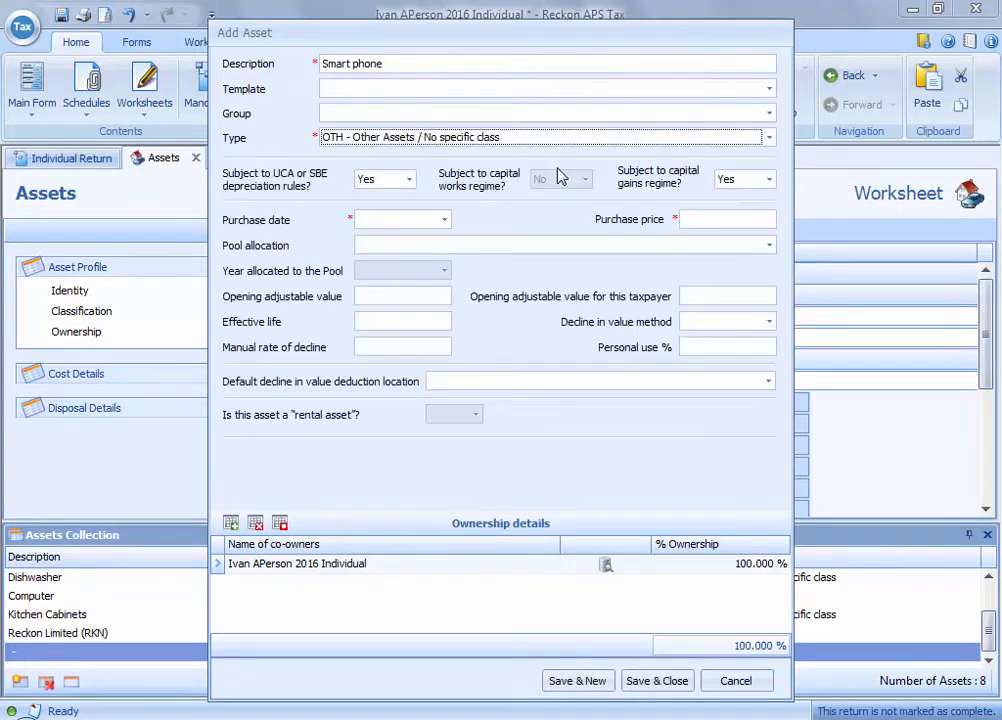
# - Enter the smart phone's purchase on 3/03/2016 for $900, allocate it to STG - General small business pool, and save the asset
pyautogui.click(415, 220)
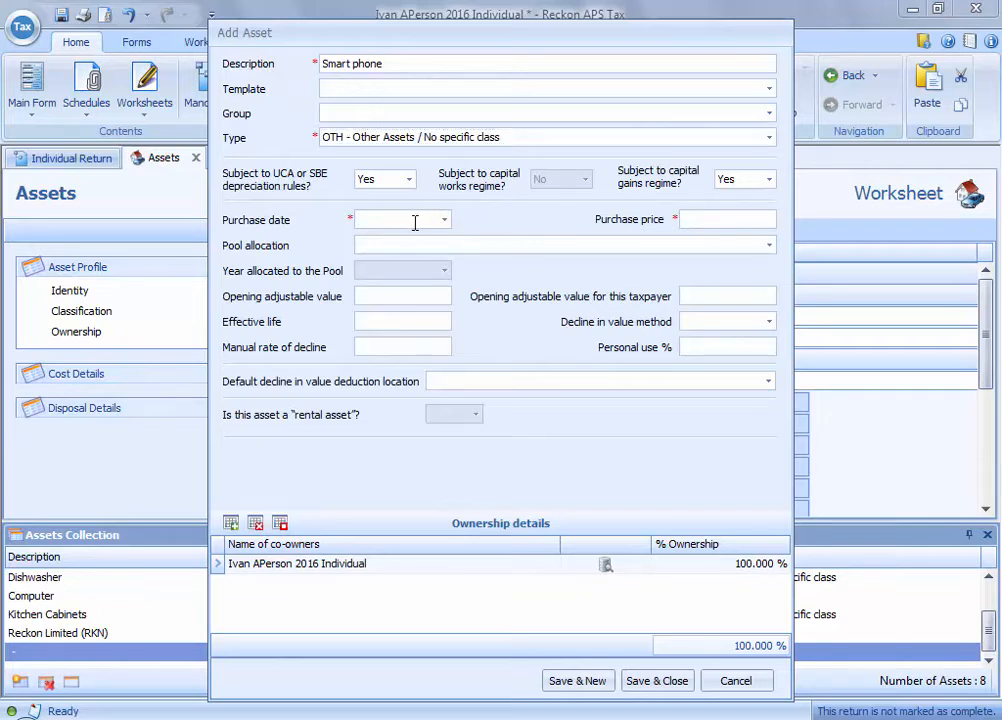
pyautogui.write('3/03/2016')
pyautogui.press('Tab')
pyautogui.write('900')
pyautogui.click(646, 247)
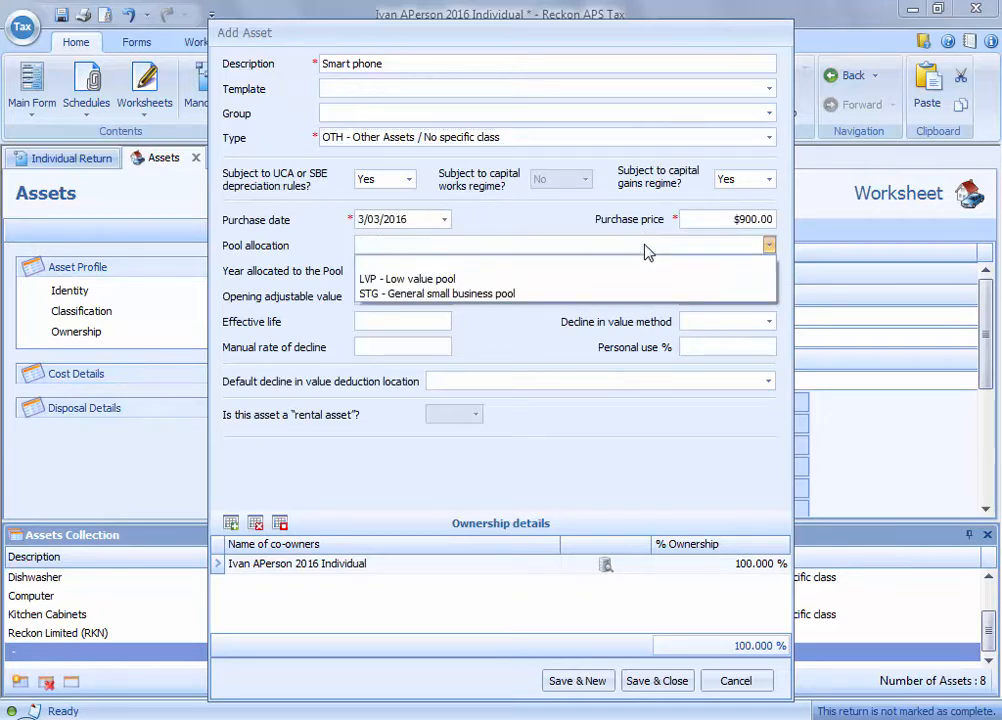
pyautogui.click(536, 294)
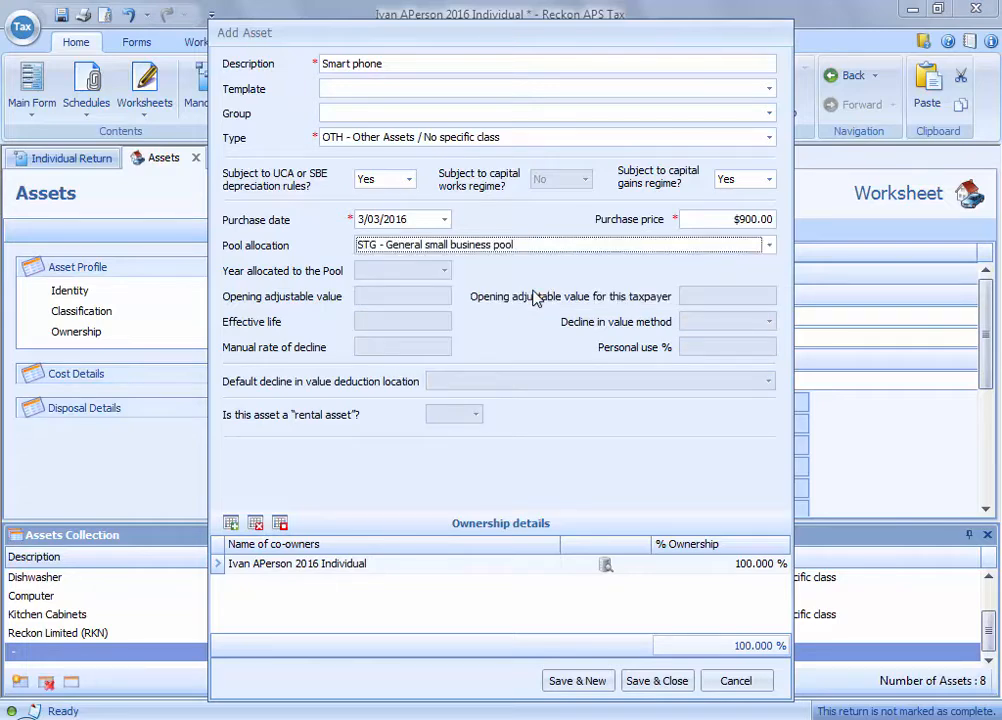
pyautogui.click(657, 680)
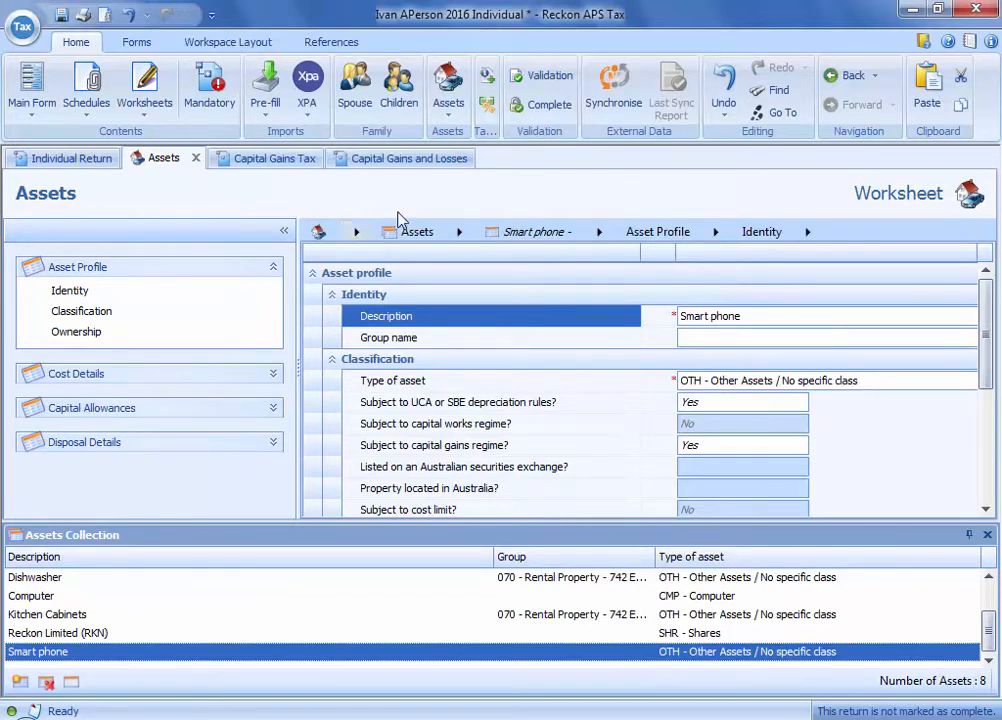
# - Examine the General Small Business Pool details in the Asset Pools worksheet, including the decline in value and its allocation, then close it
pyautogui.click(449, 120)
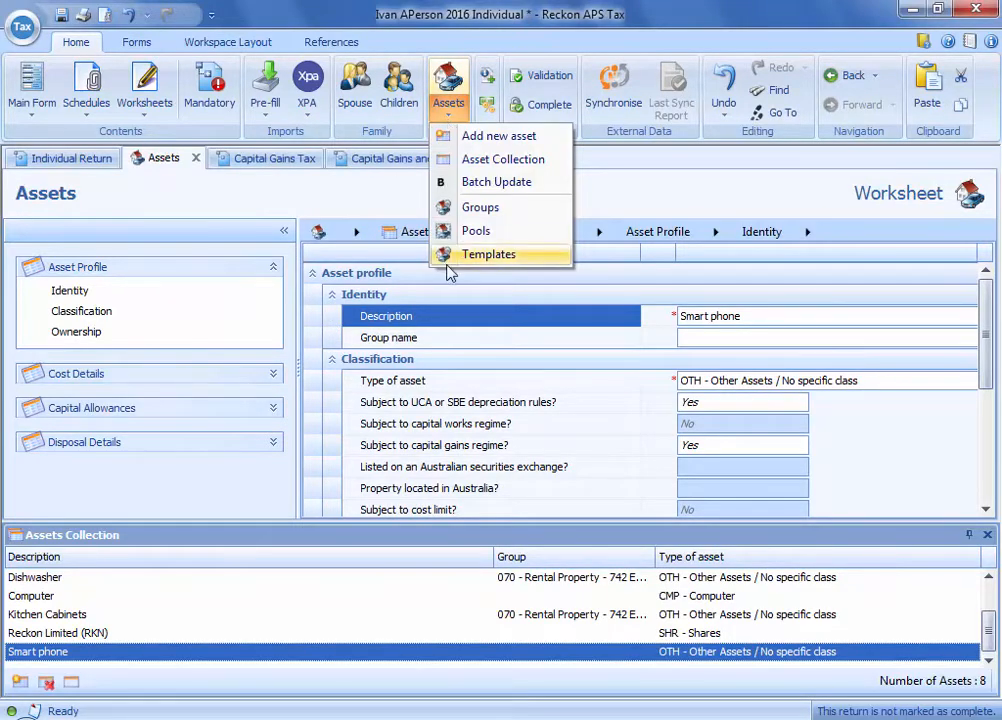
pyautogui.click(456, 230)
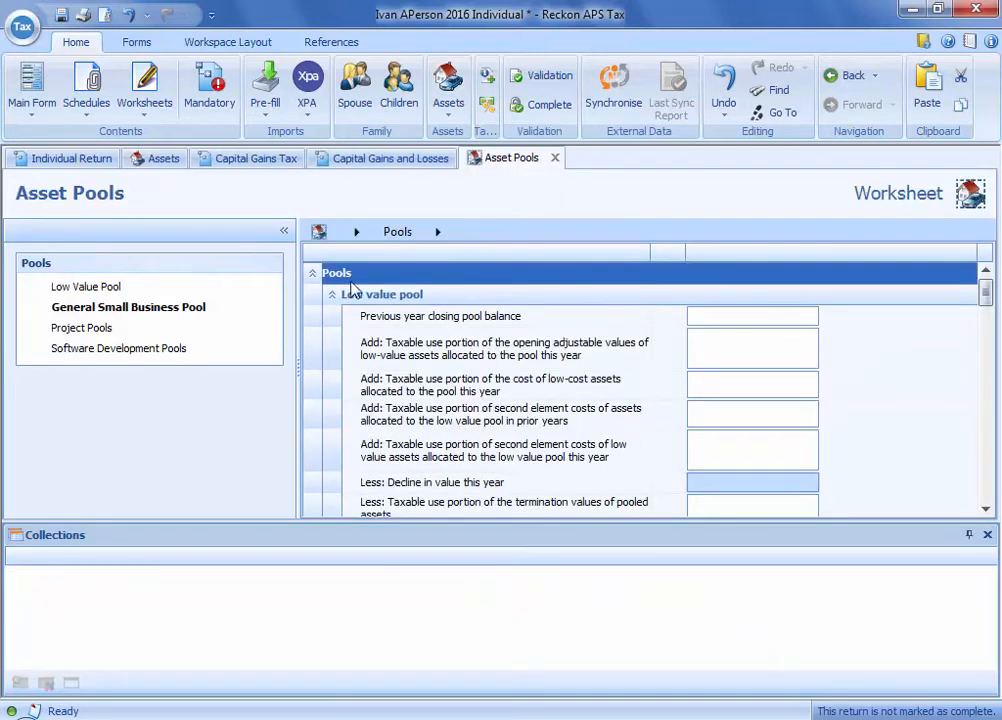
pyautogui.click(172, 307)
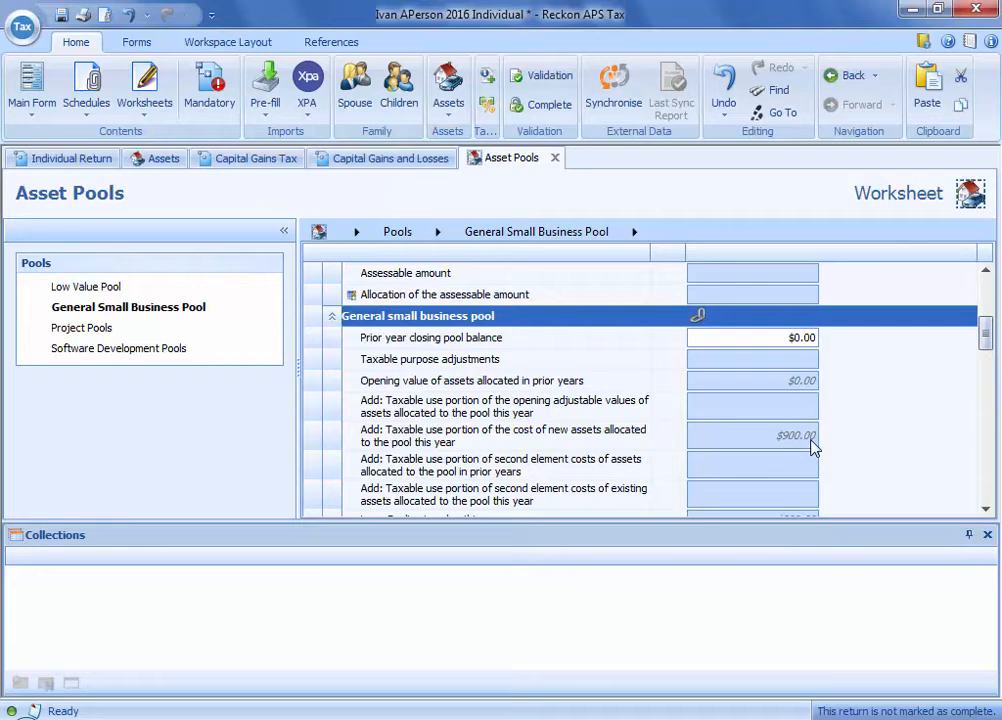
pyautogui.click(986, 508)
pyautogui.click(986, 508)
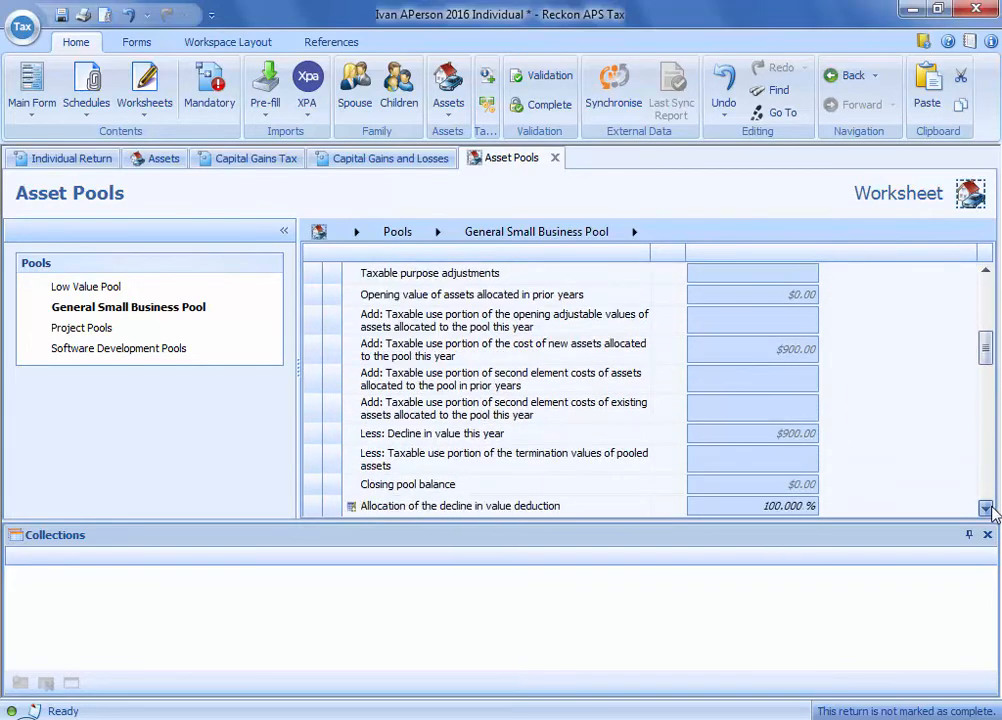
pyautogui.click(986, 508)
pyautogui.click(986, 508)
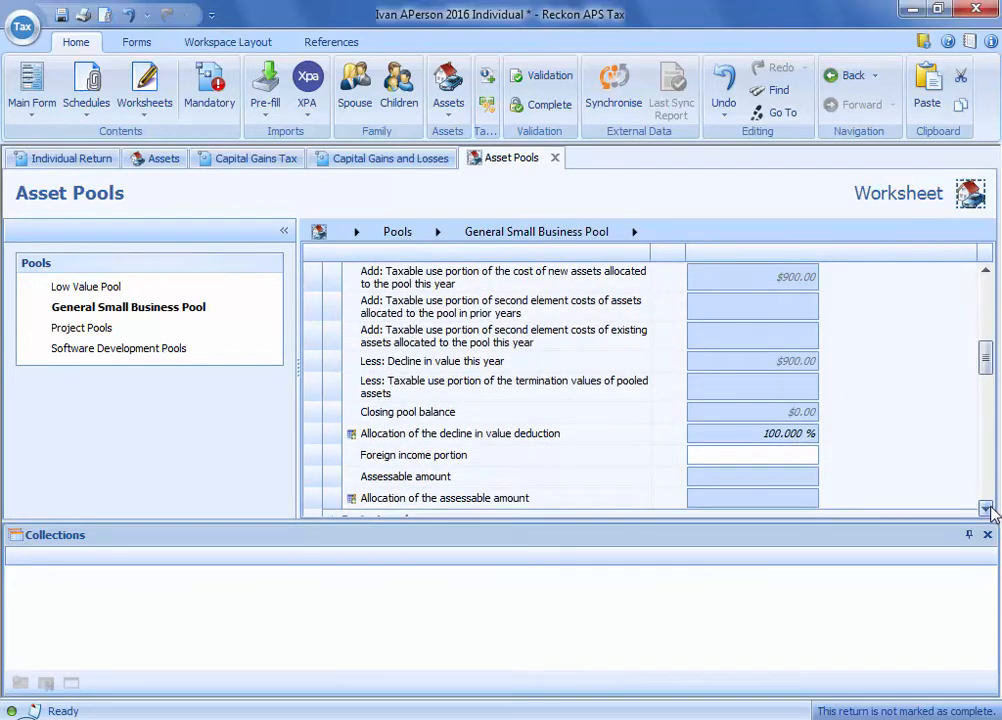
pyautogui.click(556, 162)
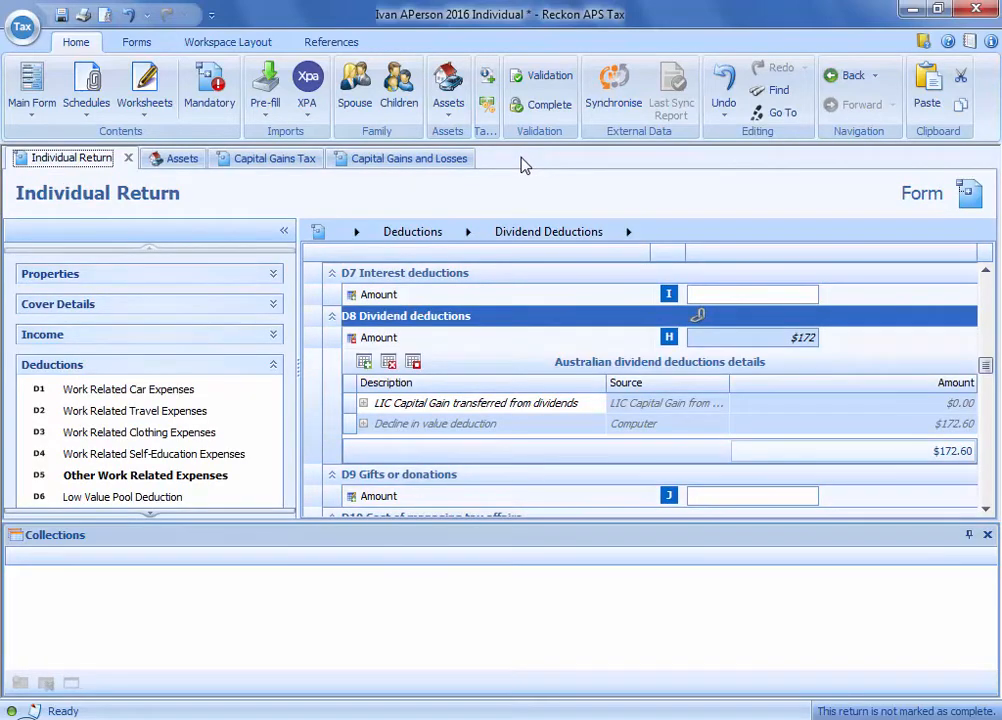
# - Examine the available asset groups and the depreciation totals of the 070 - Rental Property group in the Asset Groups worksheet
pyautogui.click(448, 116)
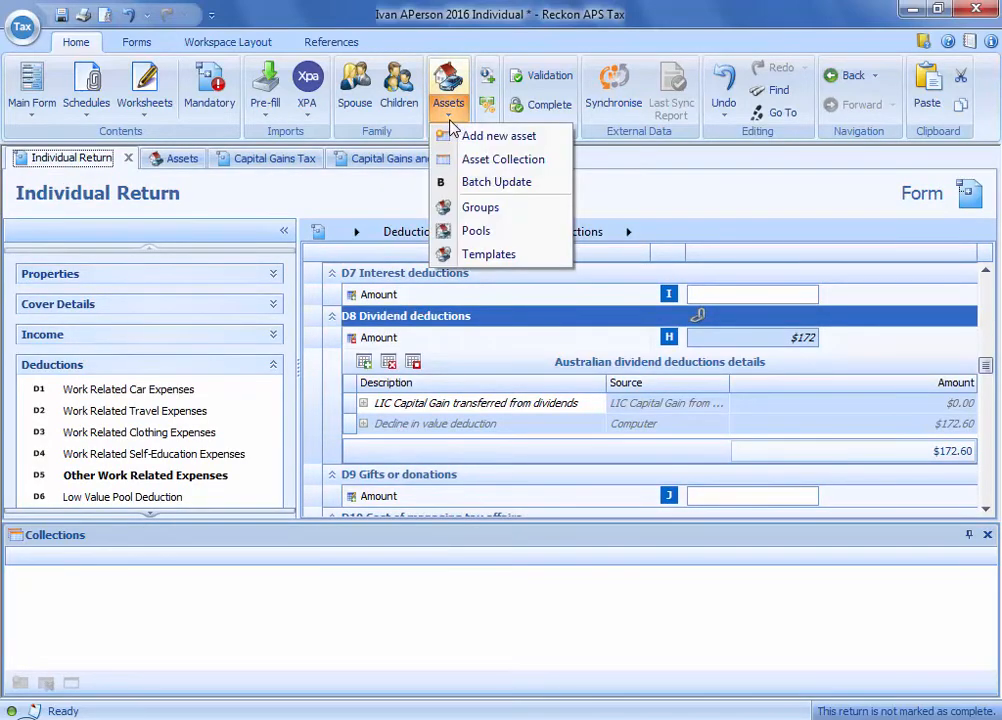
pyautogui.click(474, 210)
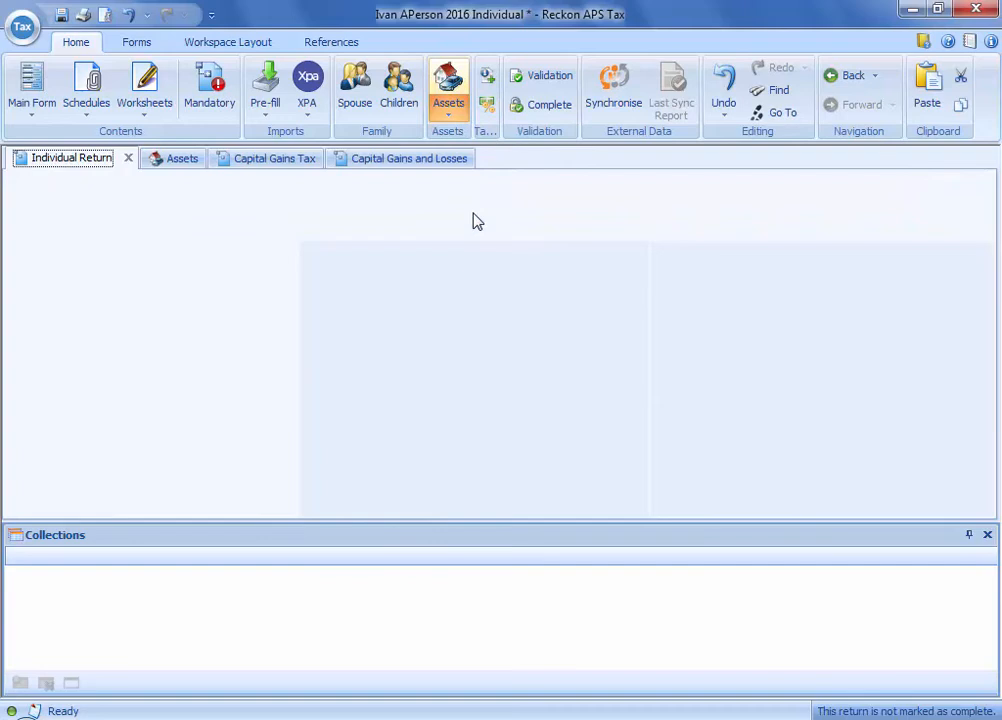
pyautogui.click(448, 232)
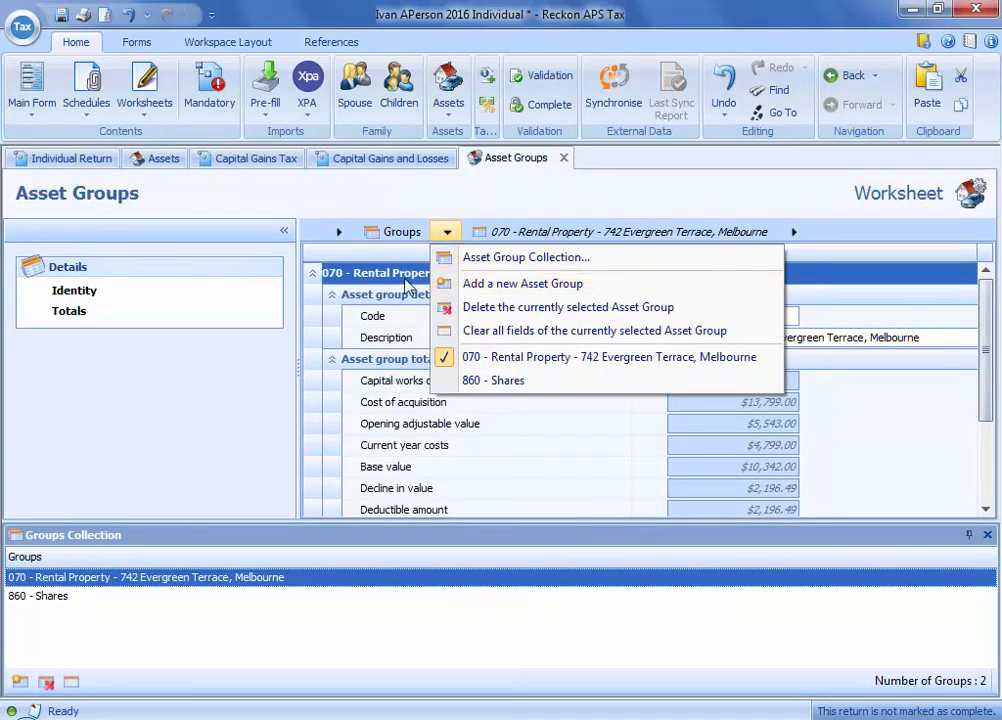
pyautogui.click(284, 384)
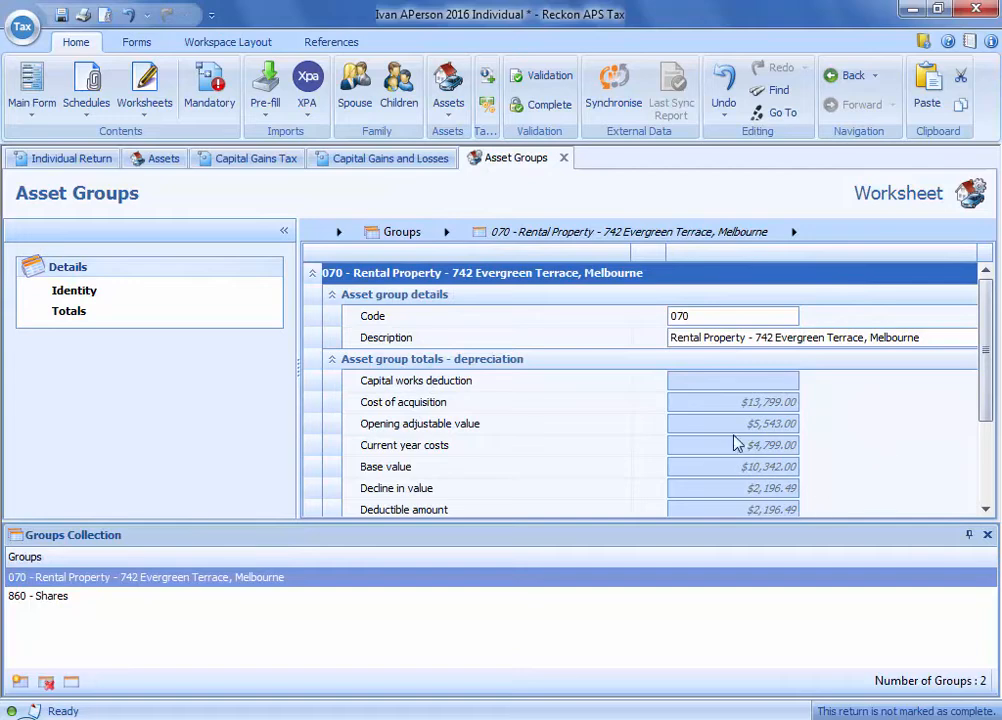
pyautogui.moveTo(980, 358)
pyautogui.mouseDown()
pyautogui.moveTo(980, 400)
pyautogui.moveTo(987, 350)
pyautogui.mouseUp()
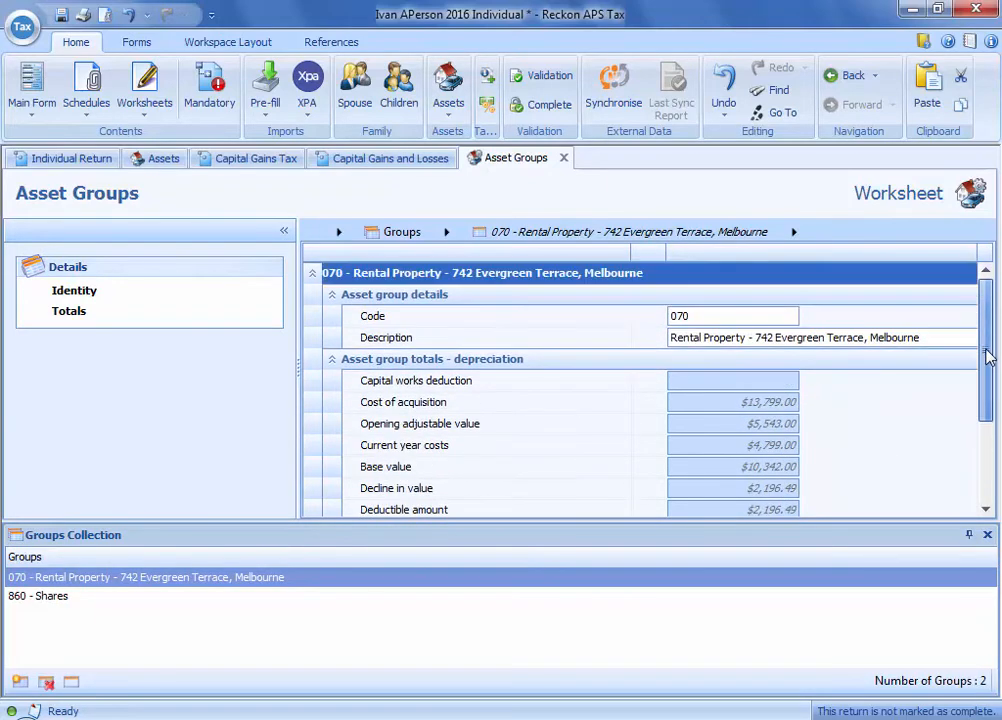
# - Preview the printed Asset Schedule report at full size and examine its capital gains and following pages
pyautogui.click(22, 27)
pyautogui.moveTo(59, 120)
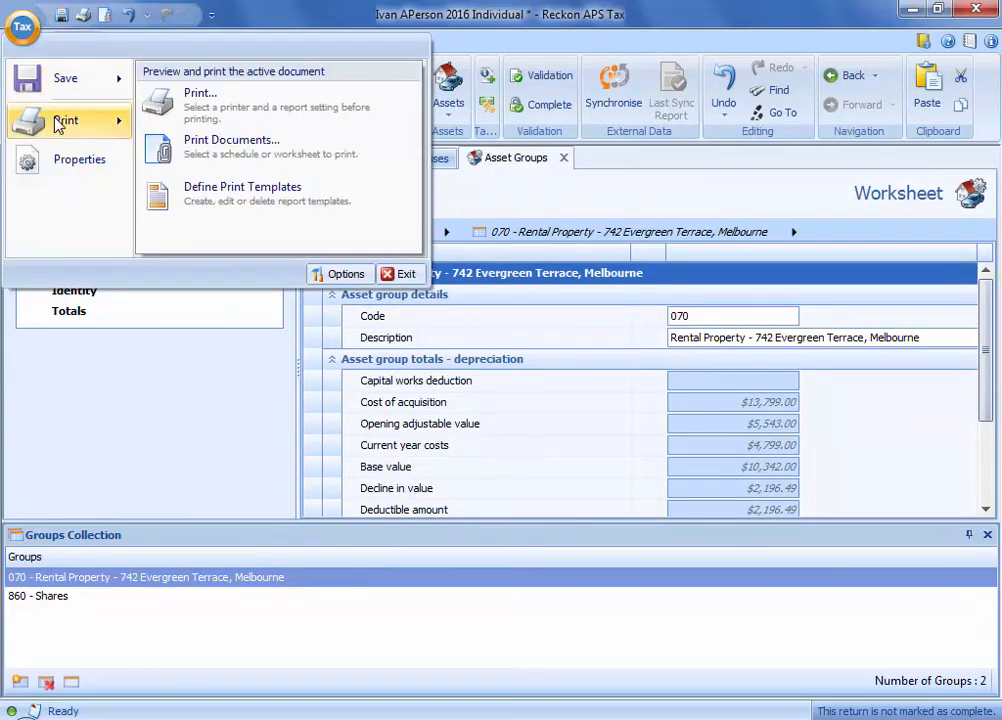
pyautogui.click(205, 105)
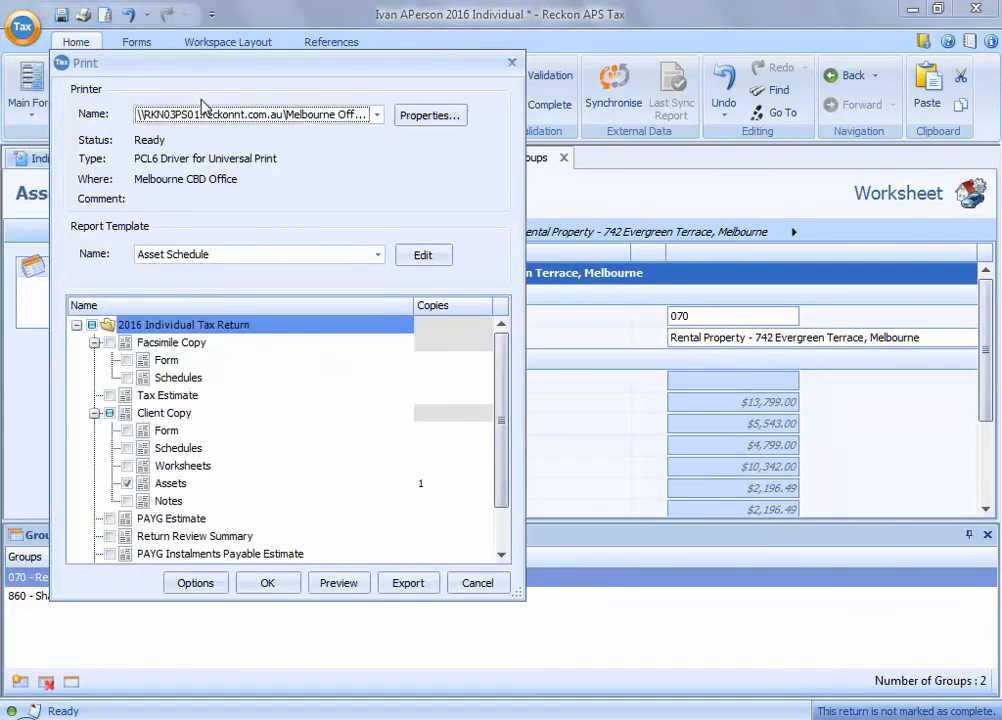
pyautogui.click(338, 585)
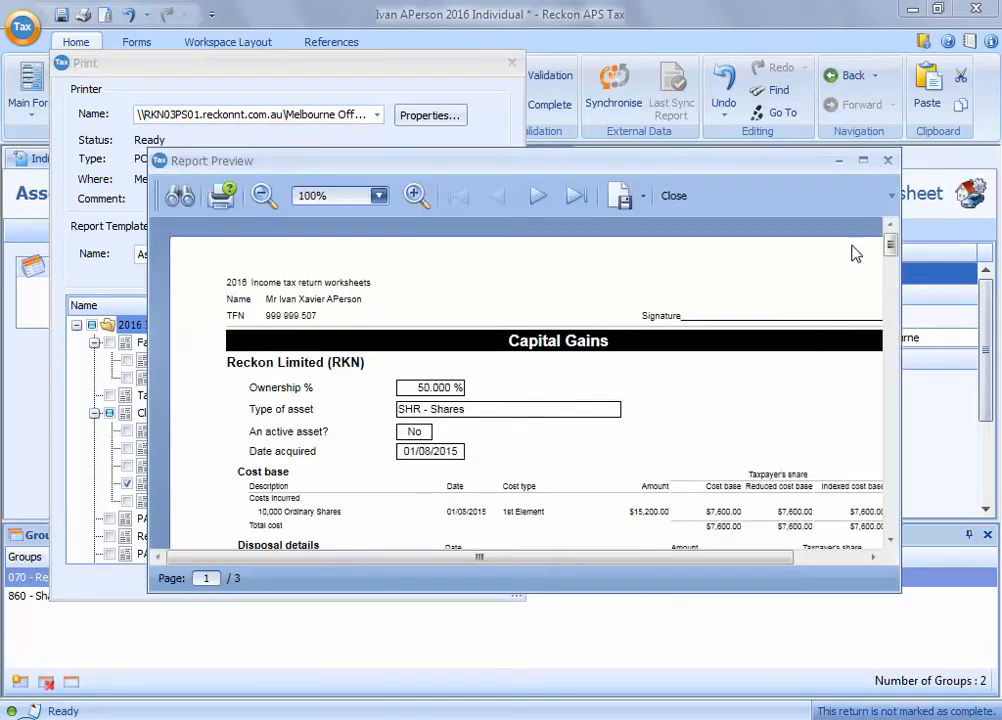
pyautogui.click(863, 160)
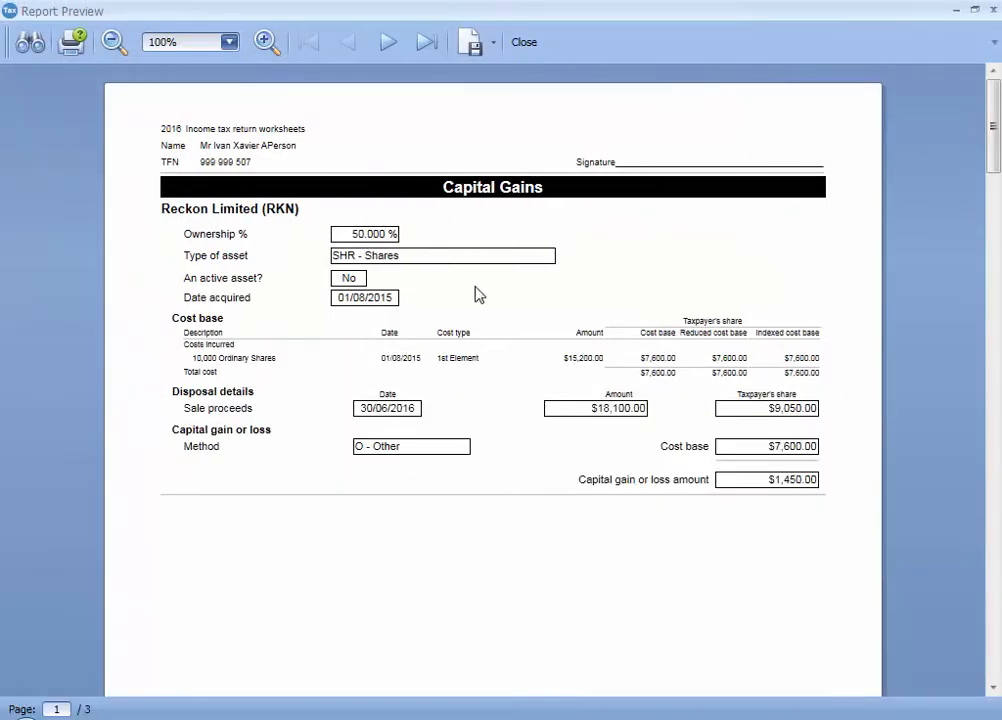
pyautogui.click(390, 45)
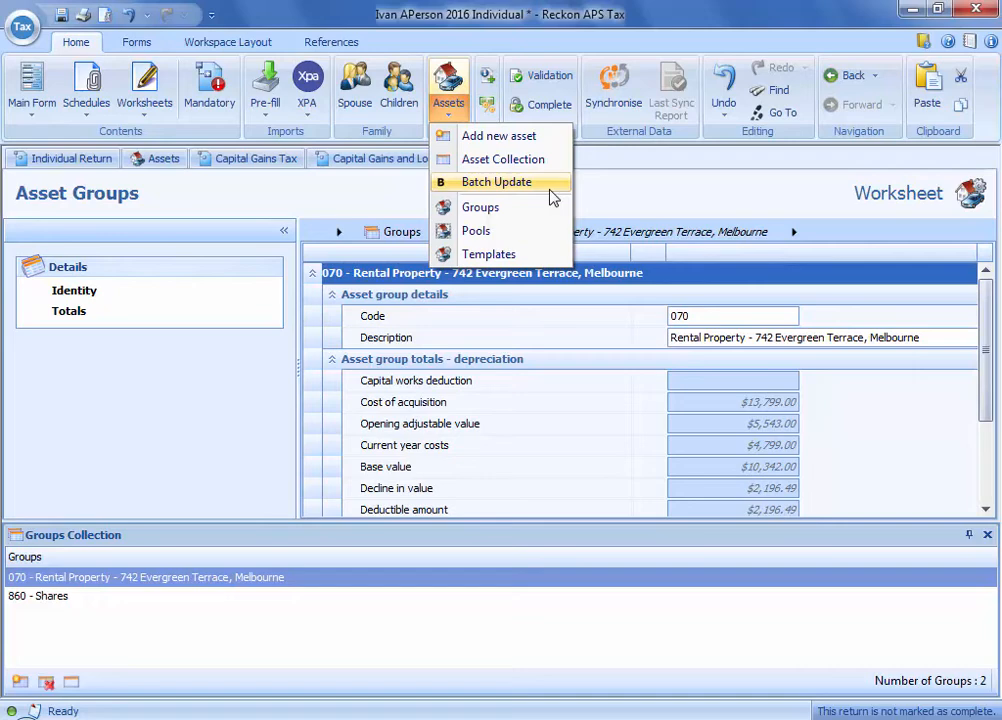
# - Start a batch update of the Computer and Smart phone assets
pyautogui.click(549, 187)
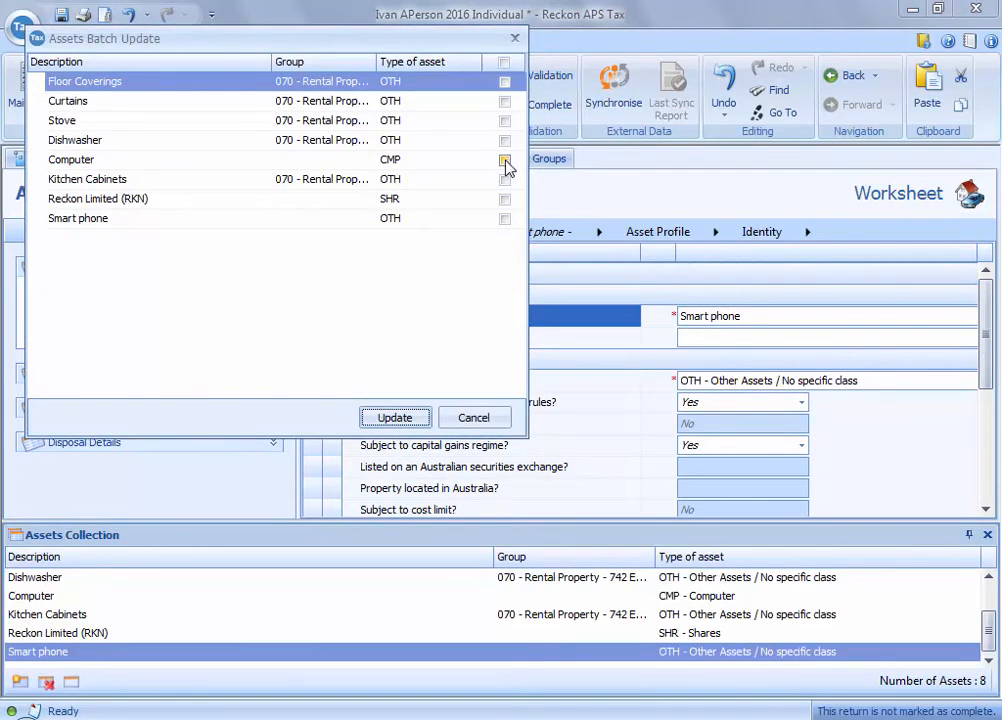
pyautogui.click(505, 160)
pyautogui.click(505, 218)
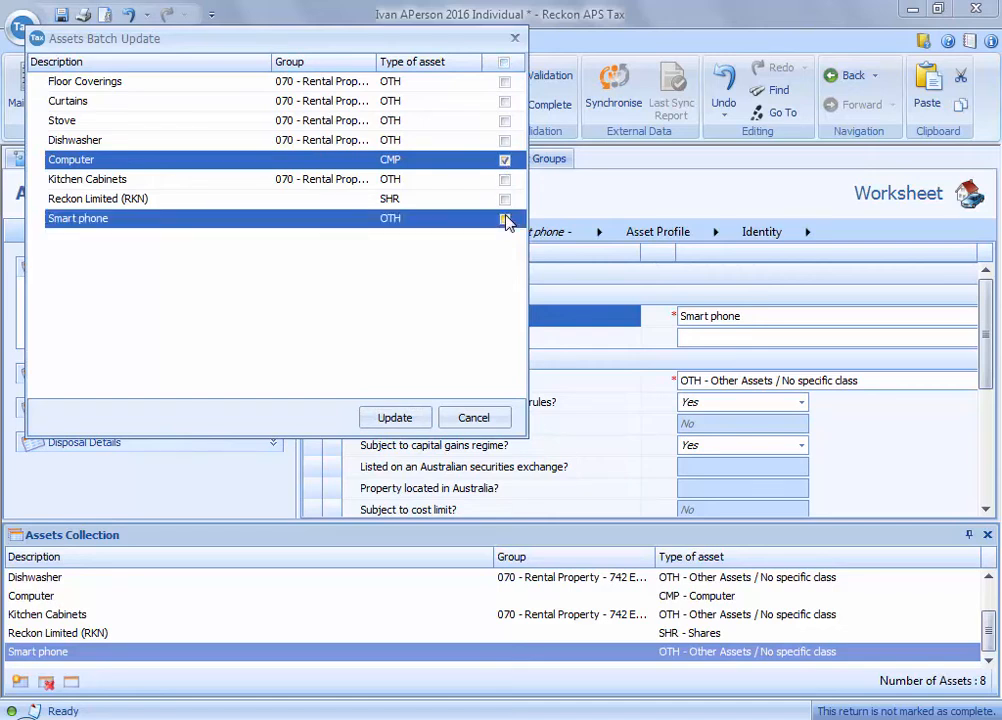
pyautogui.click(505, 218)
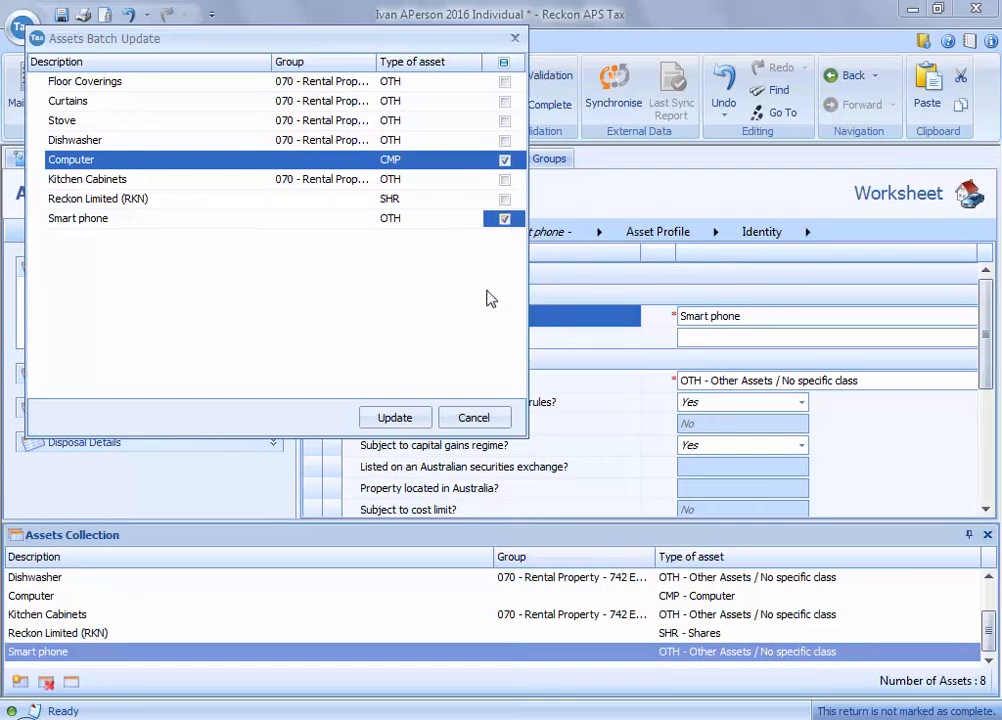
pyautogui.click(395, 418)
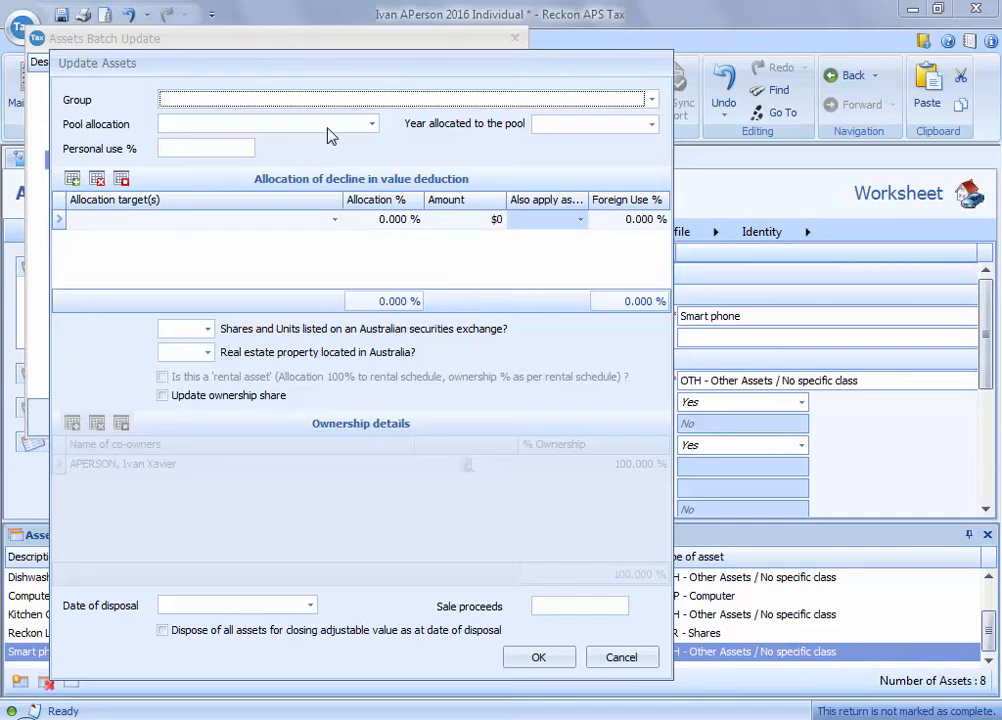
# - Try allocating the selected assets to STG - General small business pool, check the group and decline-in-value allocation choices, and cancel the batch update
pyautogui.click(323, 100)
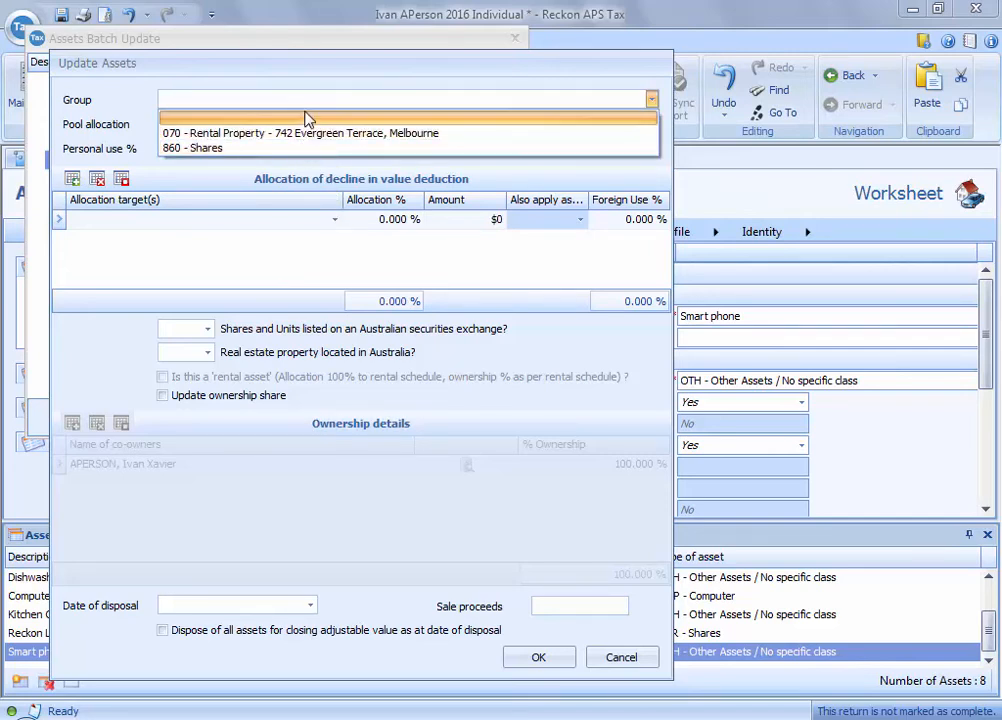
pyautogui.click(311, 103)
pyautogui.click(371, 124)
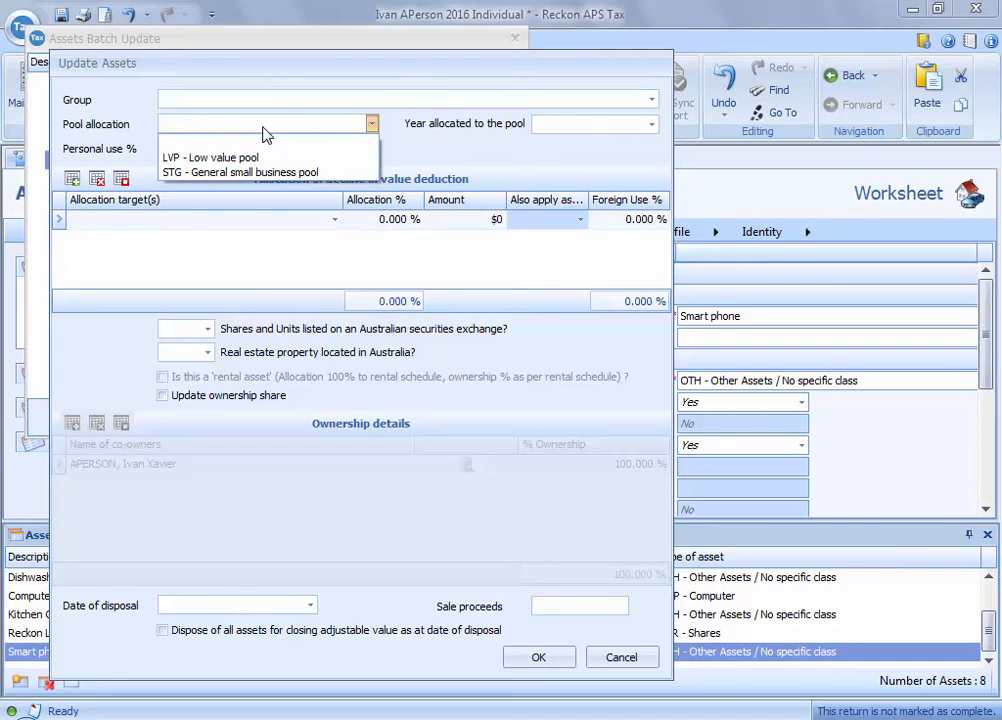
pyautogui.click(268, 173)
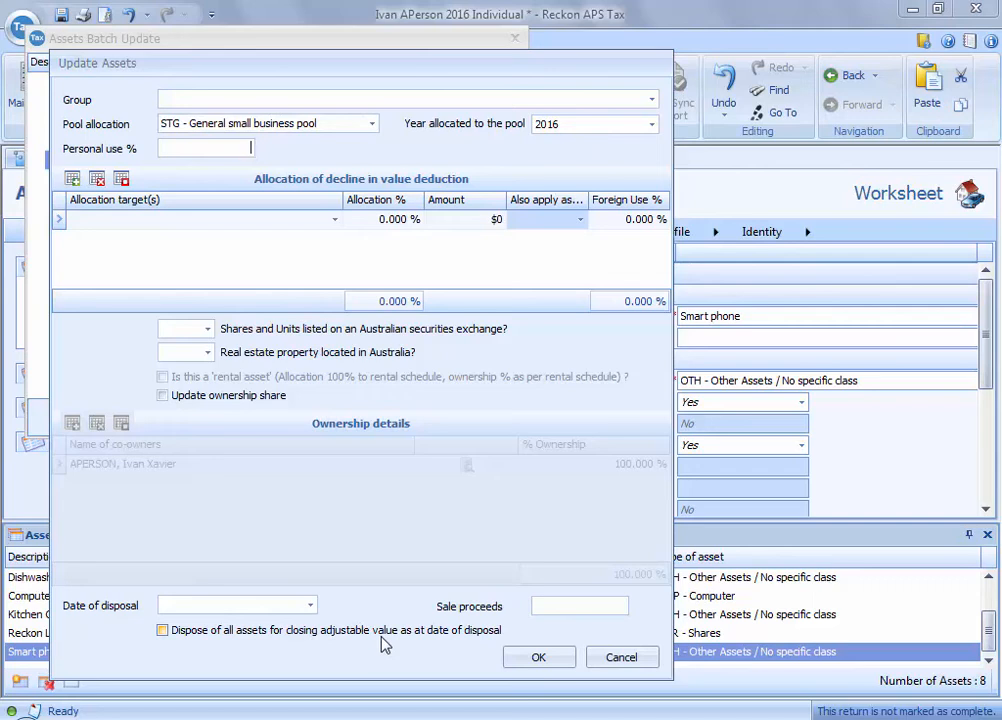
pyautogui.click(284, 224)
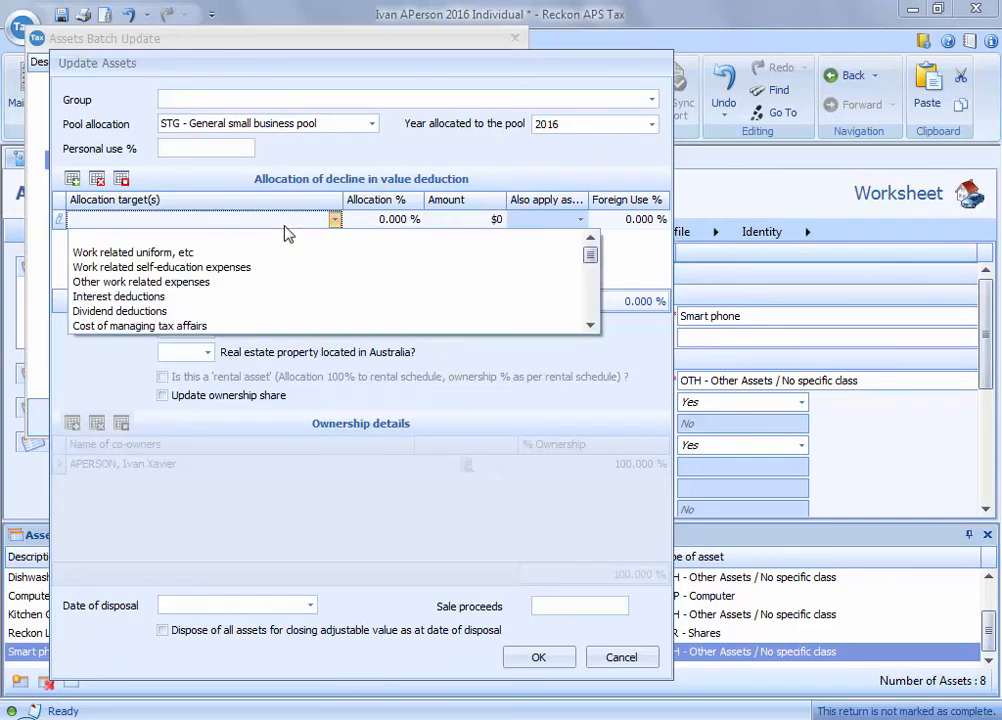
pyautogui.click(284, 225)
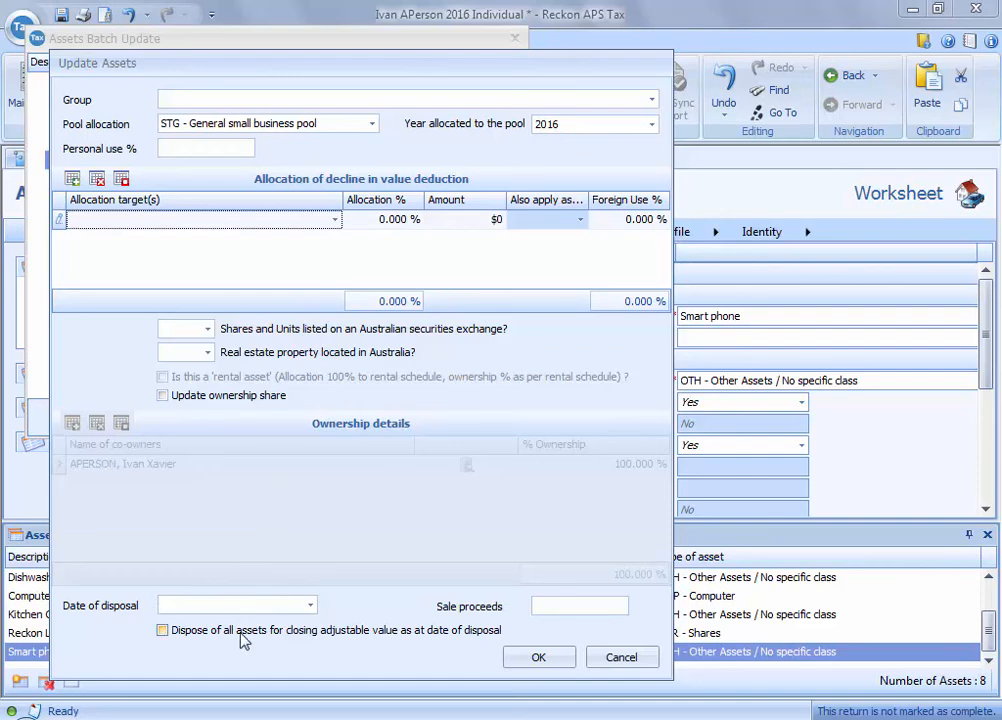
pyautogui.click(621, 657)
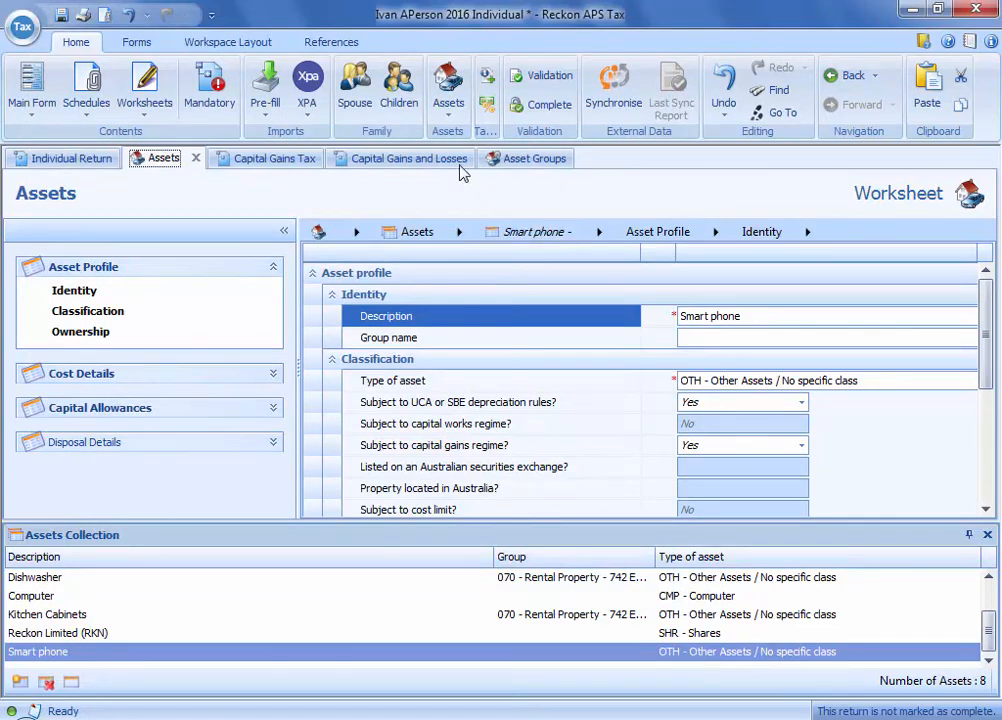
# - Display the available asset commands
pyautogui.click(451, 124)
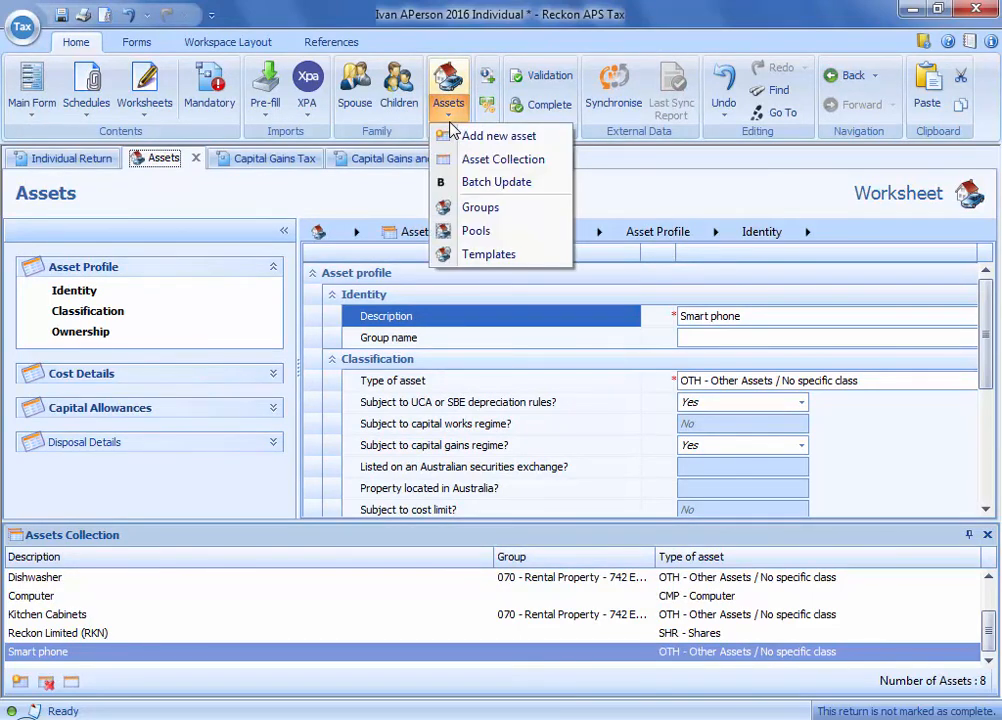